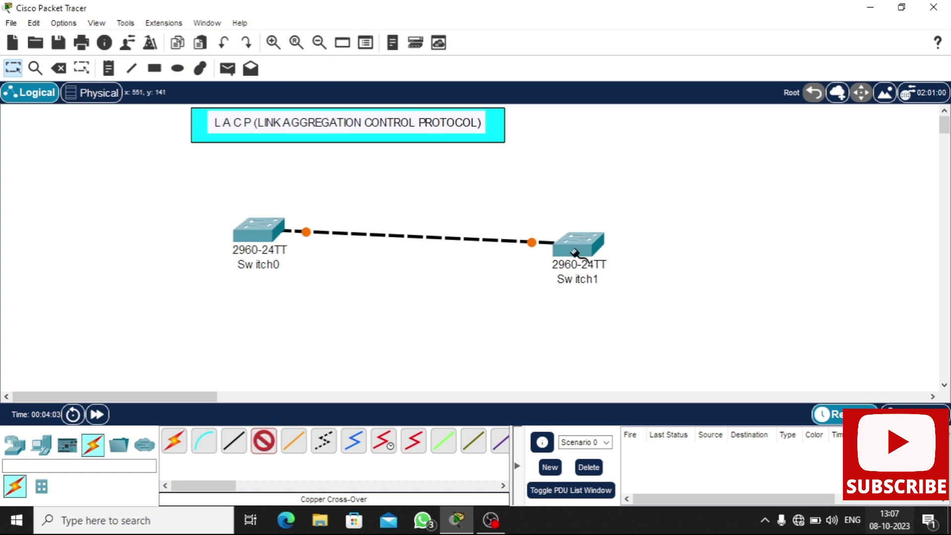
Finish the second cross-over link at Switch1's FastEthernet0/2, and link the FastEthernet0/3 ports of both switches with another cross-over cable.
left_click(587, 38)
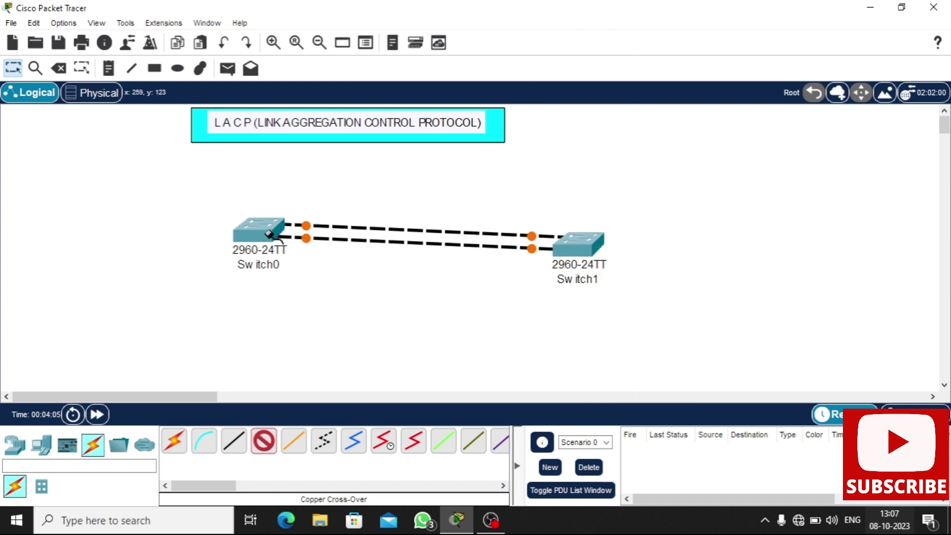
left_click(246, 238)
left_click(277, 24)
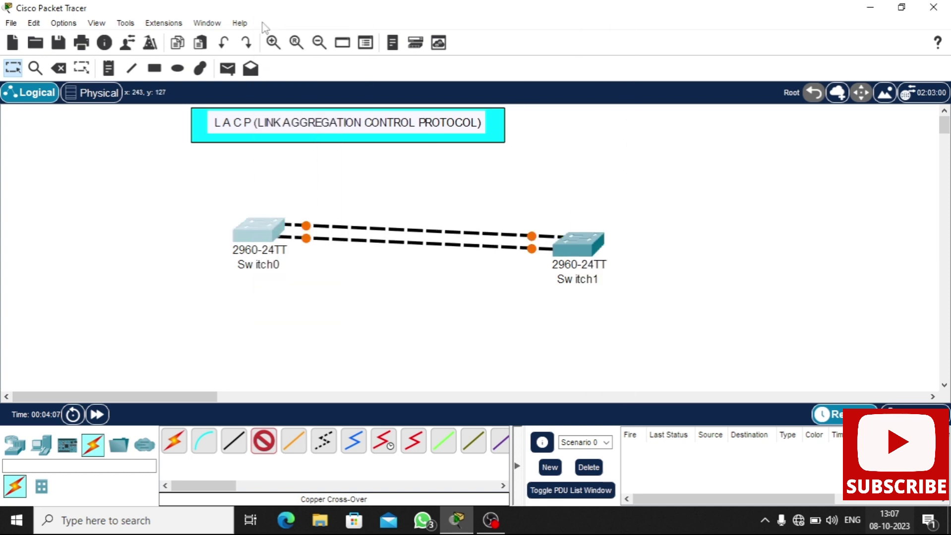
left_click(580, 253)
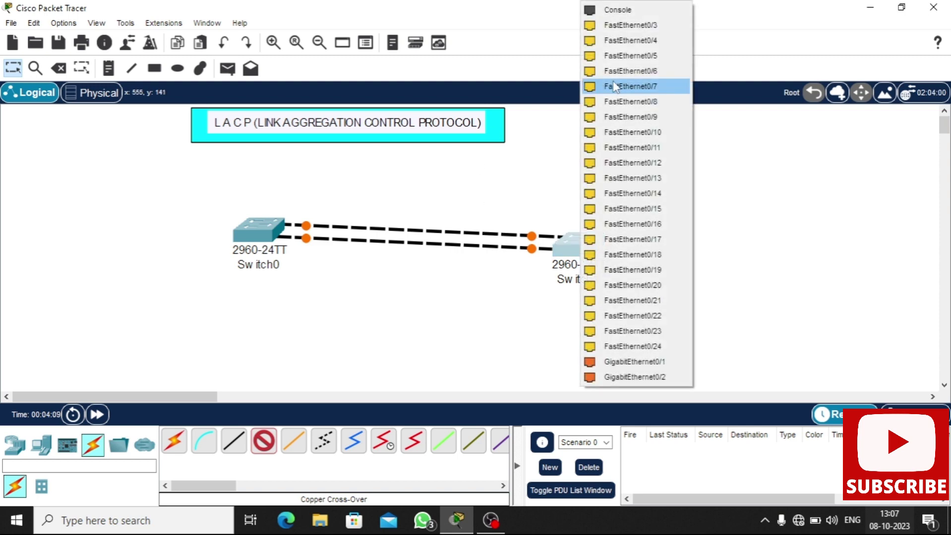
left_click(639, 25)
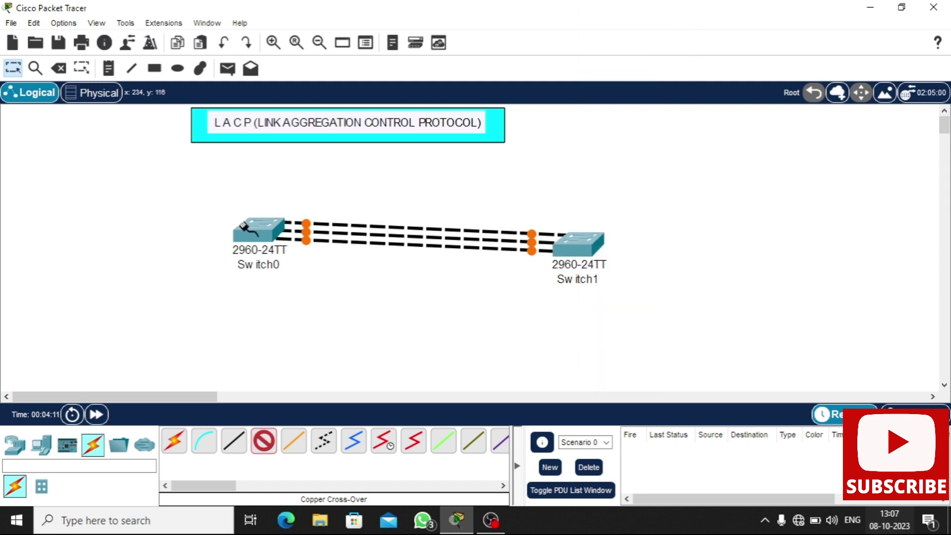
Connect FastEthernet0/4 and FastEthernet0/5 on Switch0 to the same-numbered ports on Switch1 with copper cross-over cables.
left_click(258, 229)
left_click(307, 26)
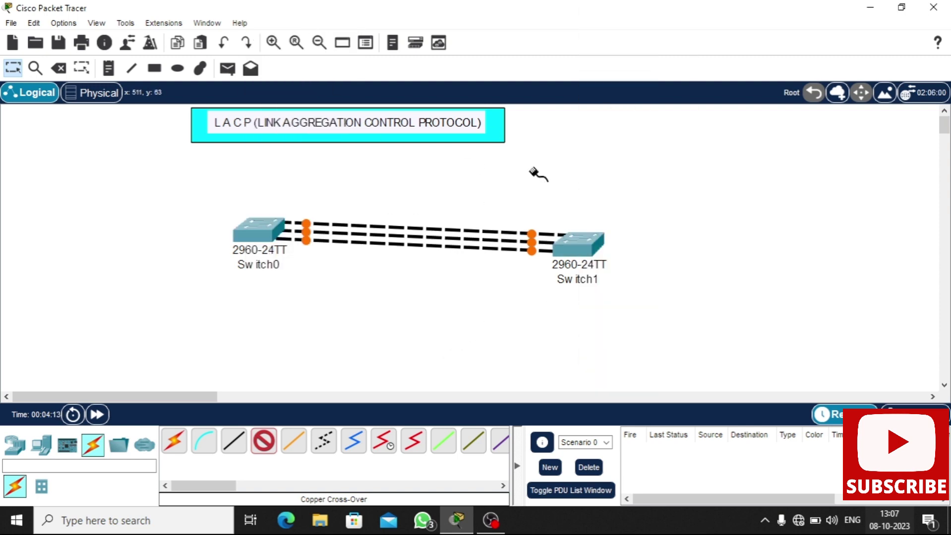
left_click(579, 240)
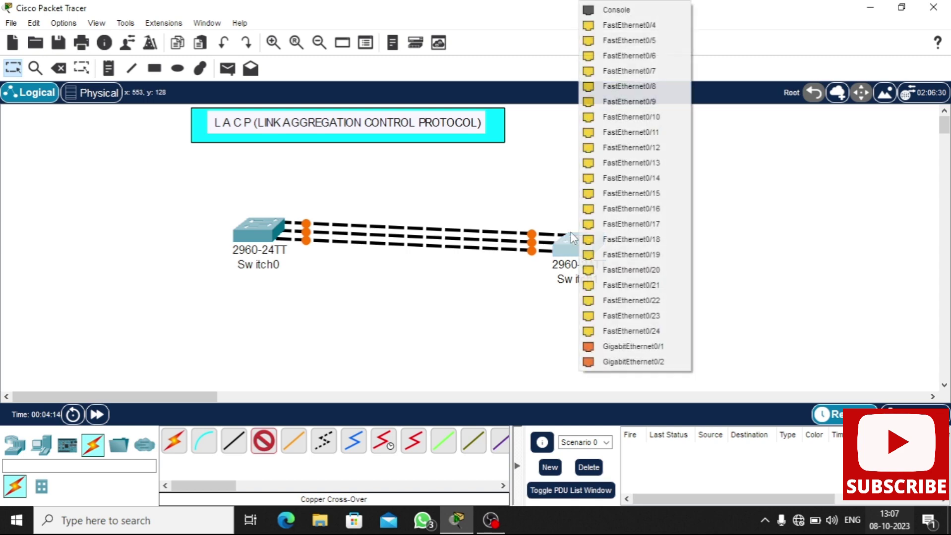
left_click(615, 26)
left_click(276, 233)
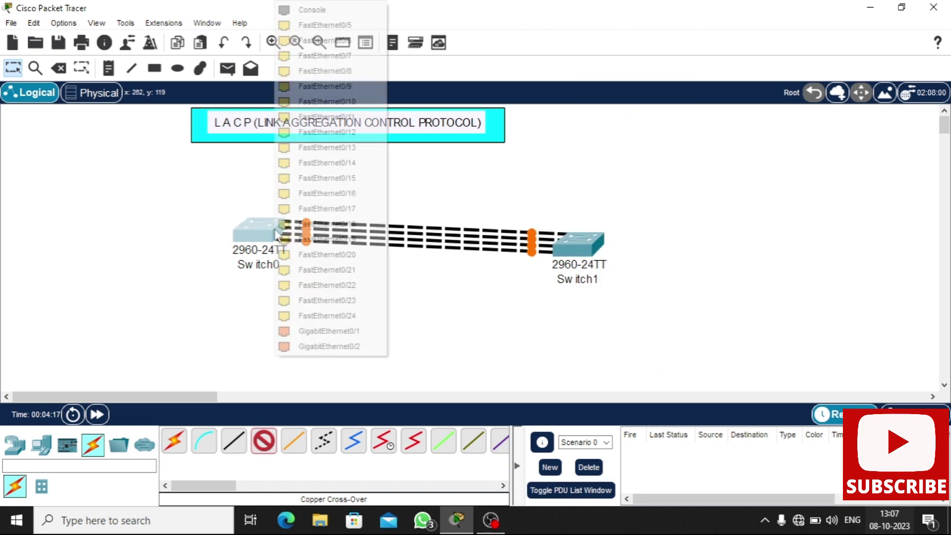
left_click(369, 26)
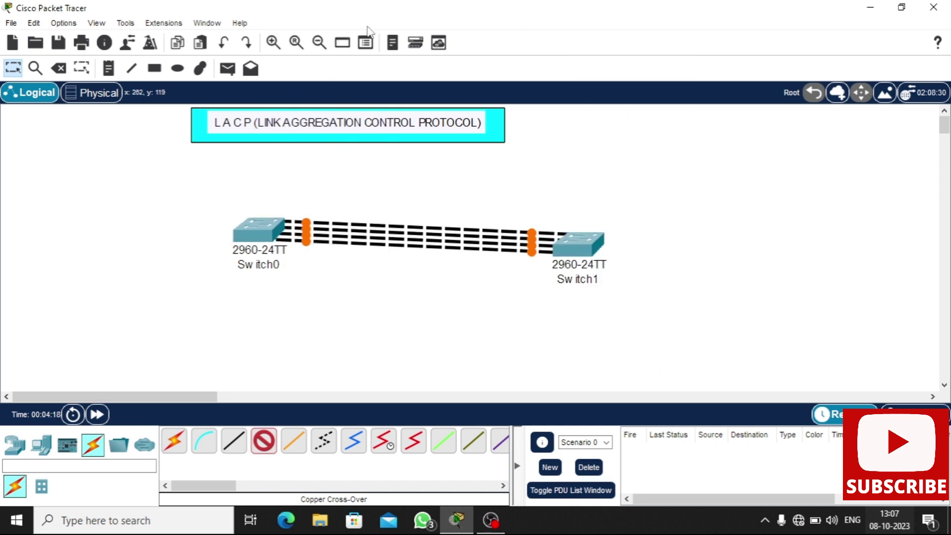
left_click(579, 242)
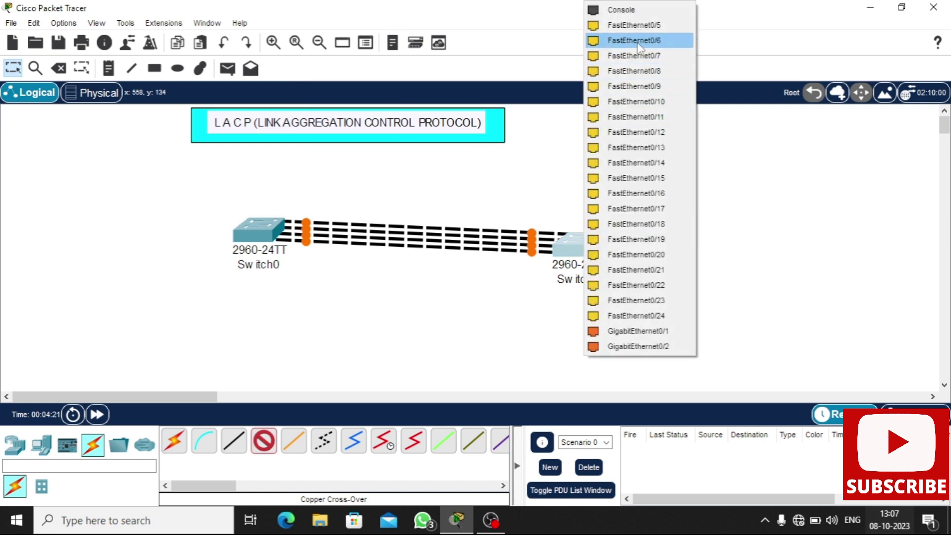
left_click(644, 26)
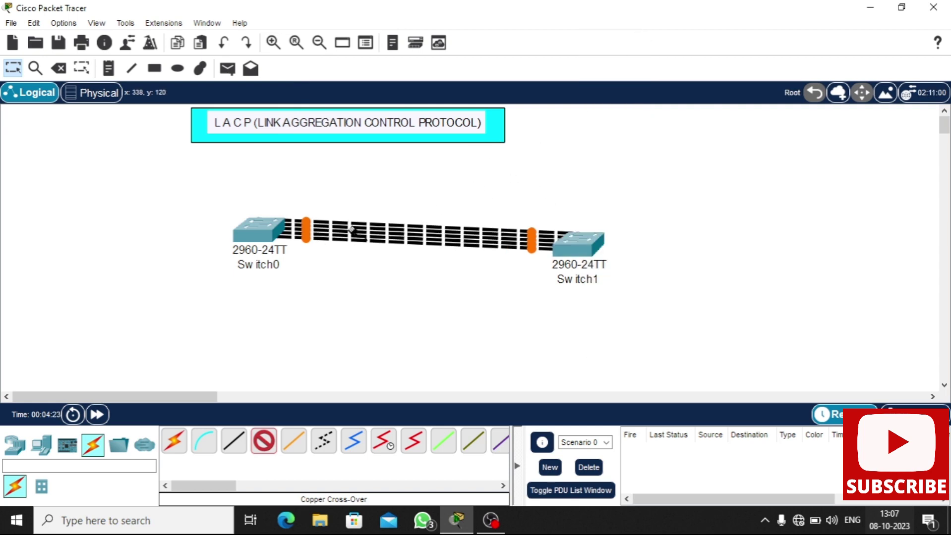
Link the FastEthernet0/6 ports of both switches with a cross-over cable, and reposition the switches level and farther apart.
left_click(268, 229)
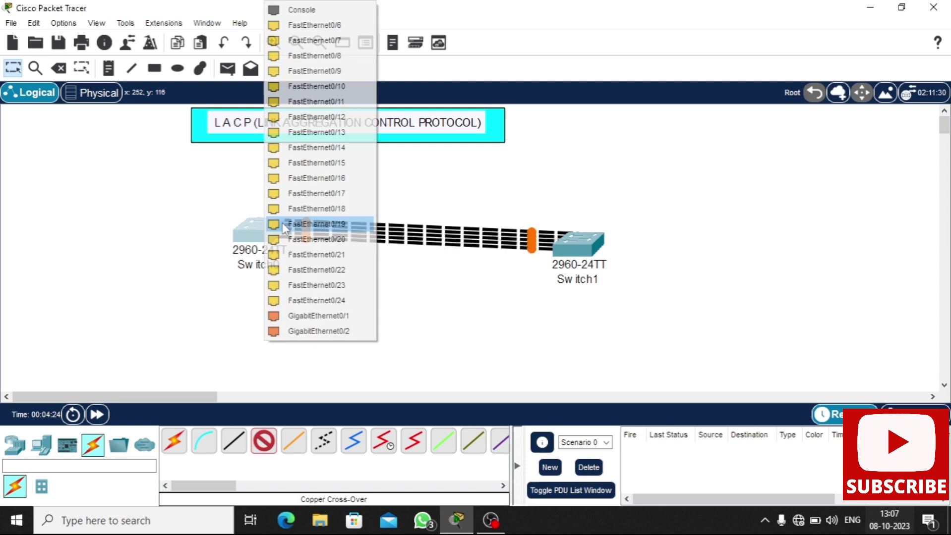
left_click(354, 28)
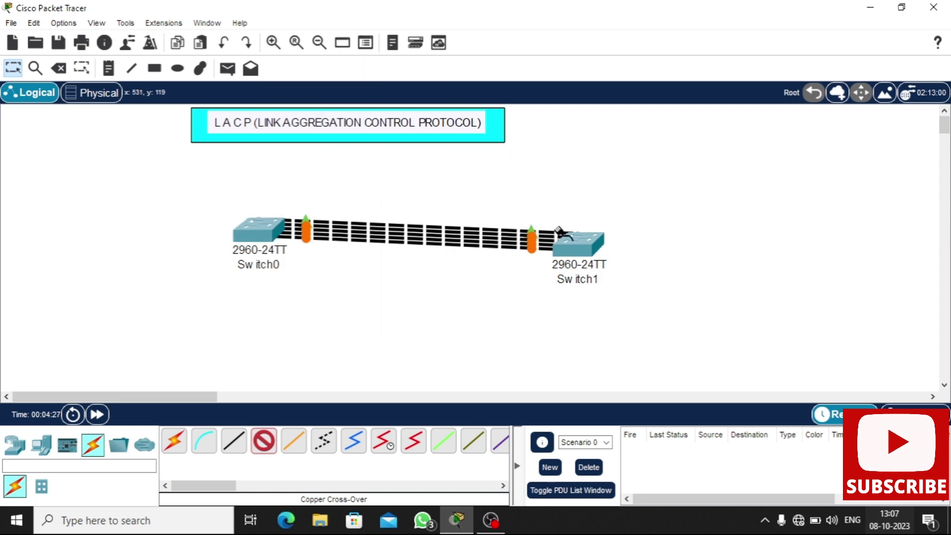
left_click(588, 241)
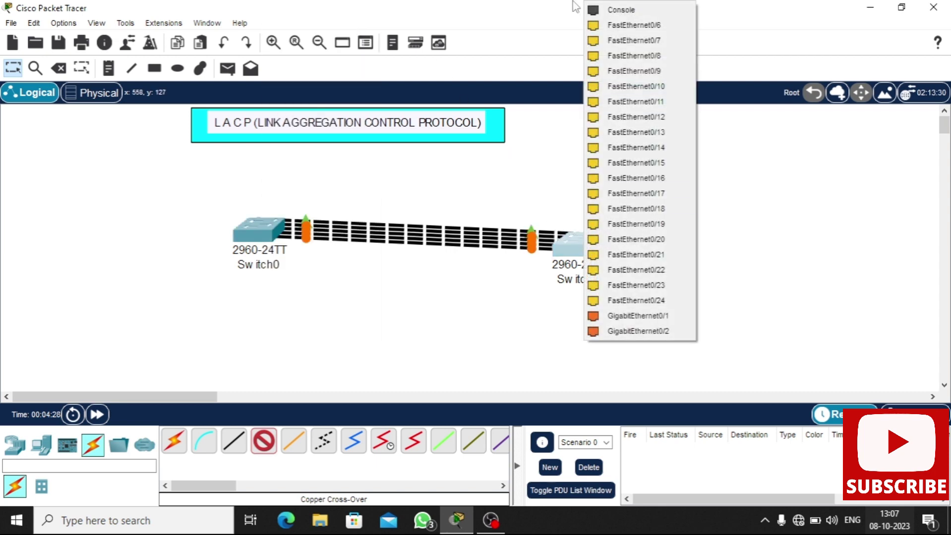
left_click(620, 26)
left_click_drag(584, 238, 638, 207)
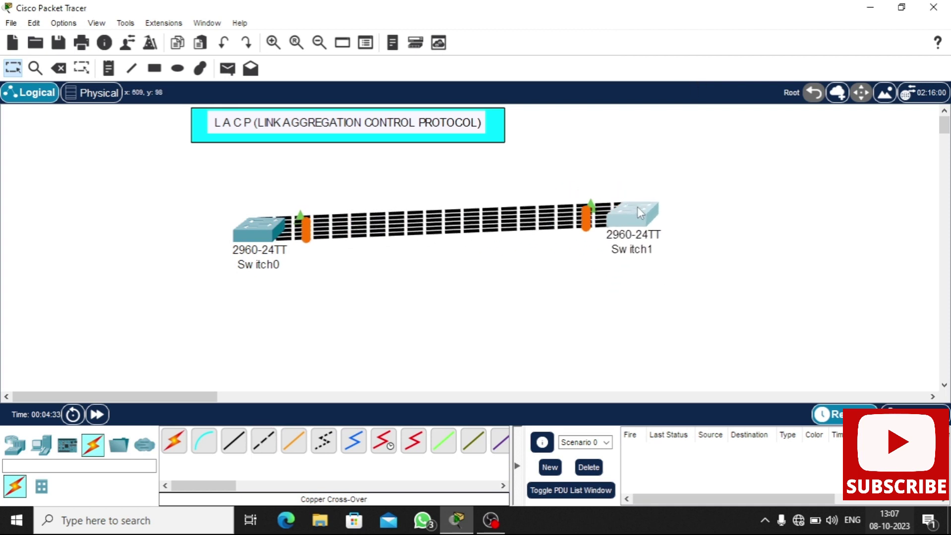
left_click_drag(267, 229, 259, 207)
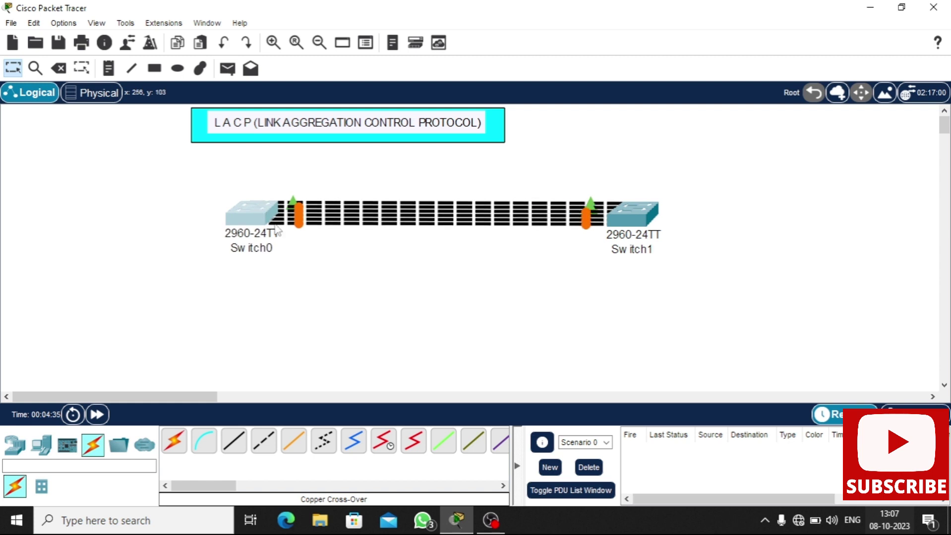
Add the text note ACTIVE above Switch0 and the note PASSIVE above Switch1.
left_click(108, 69)
left_click(239, 179)
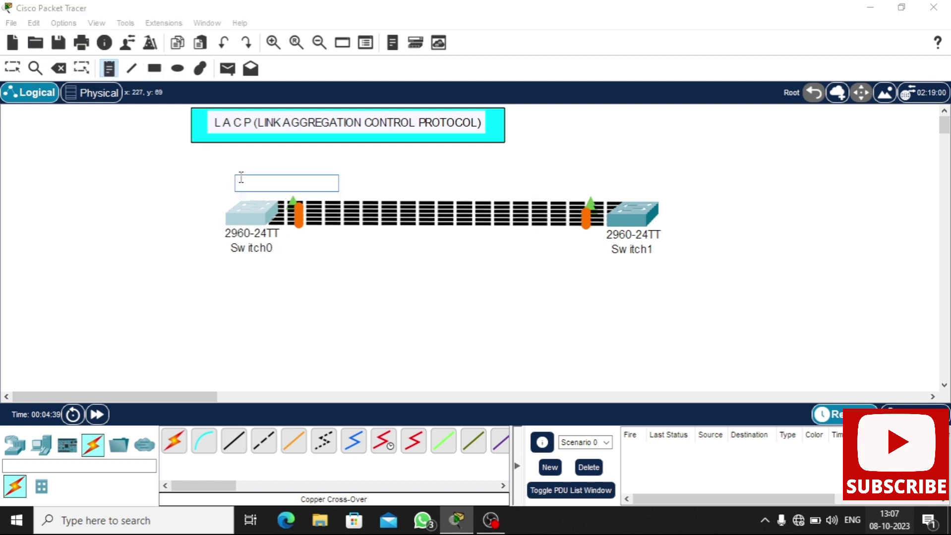
type("ACTIVE")
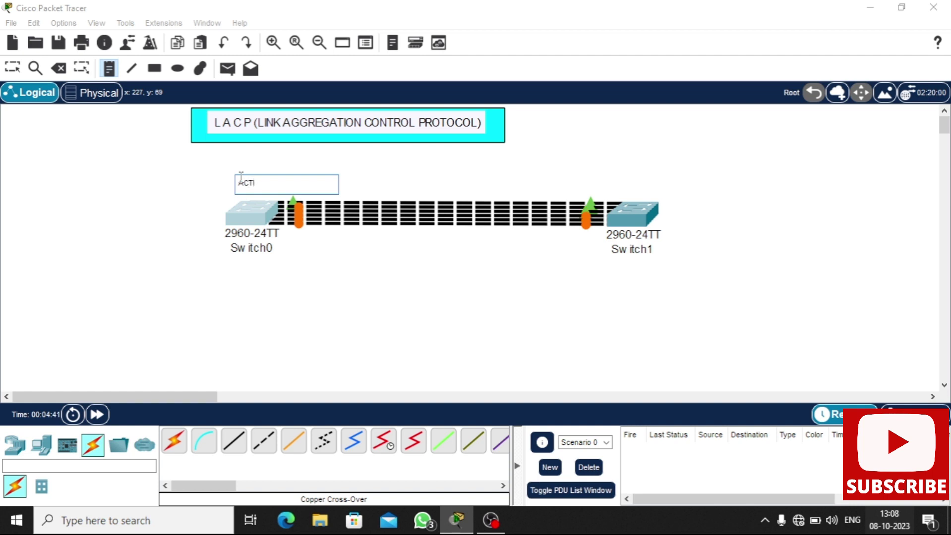
left_click(609, 181)
type("PASSIVE")
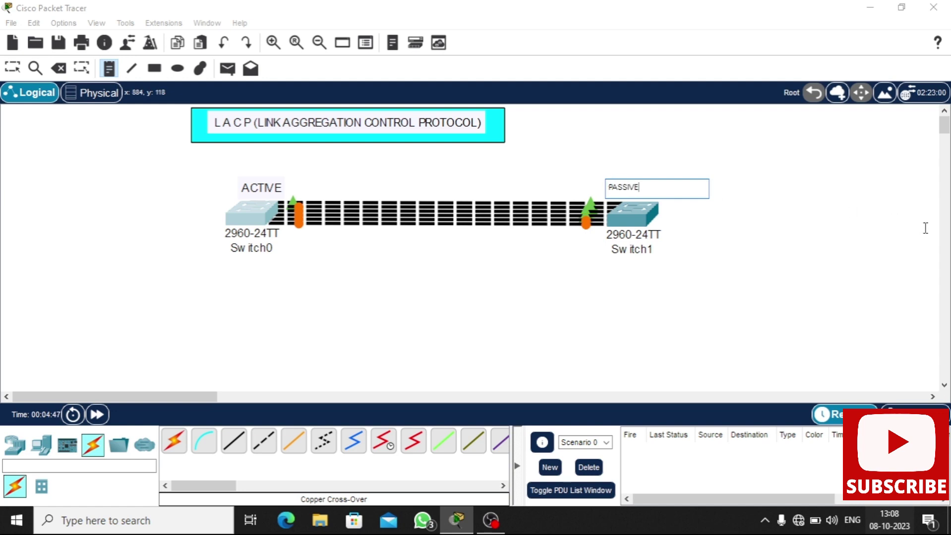
key("Escape")
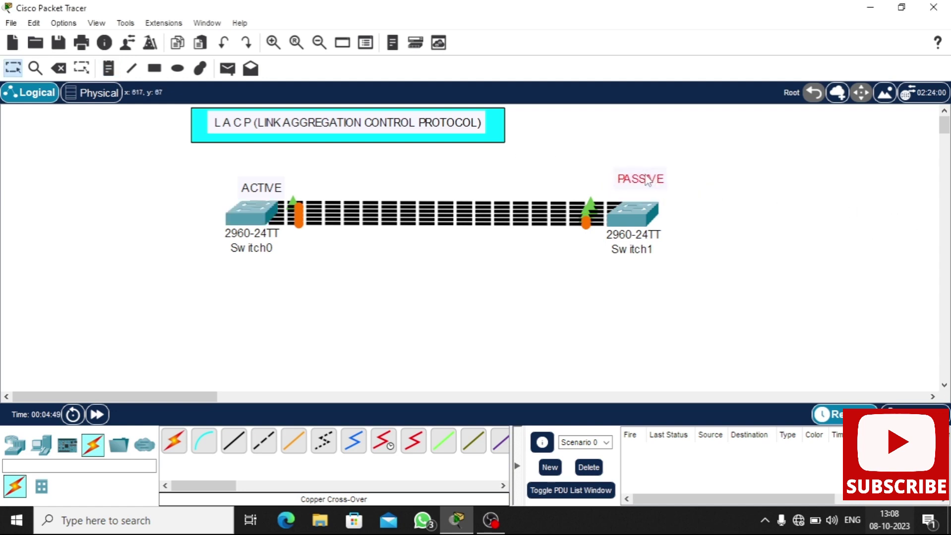
double_click(632, 190)
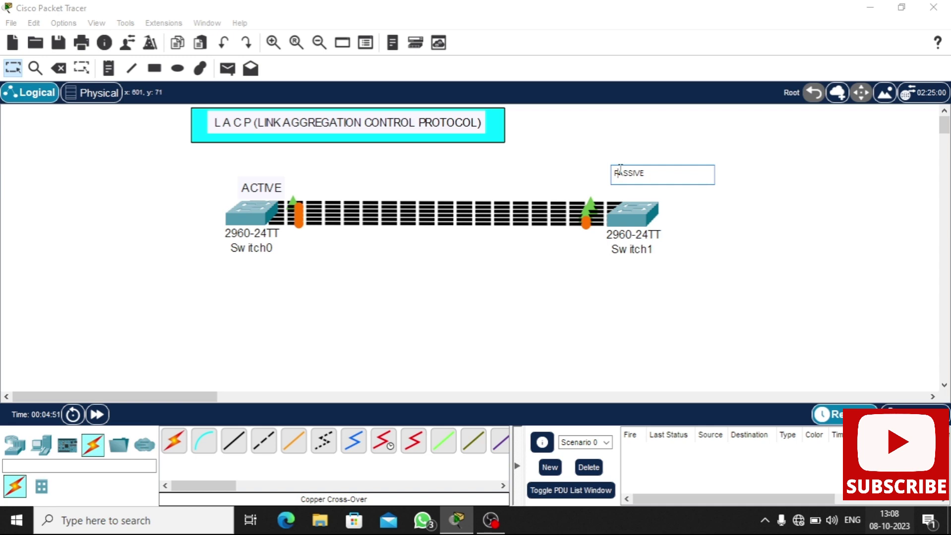
left_click(726, 215)
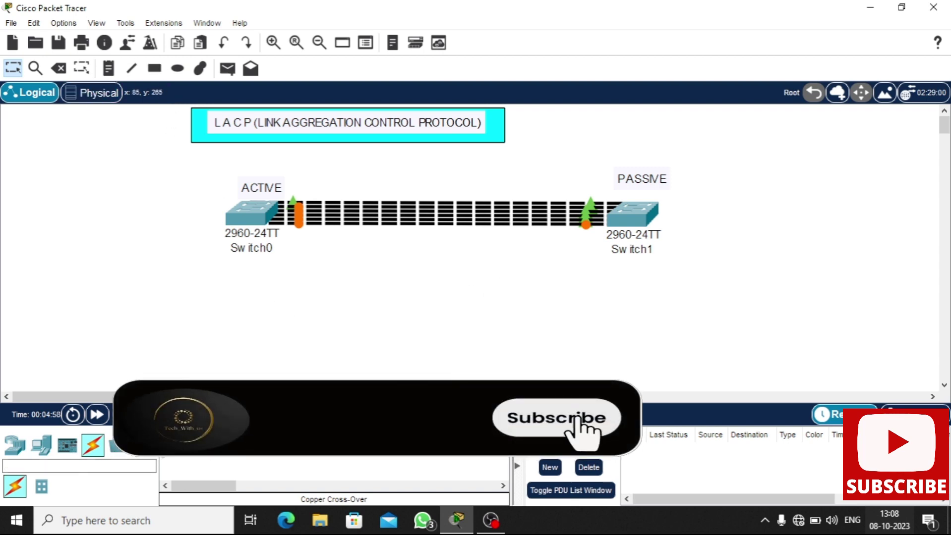
Place one PC below Switch0 and another PC below Switch1.
left_click(39, 448)
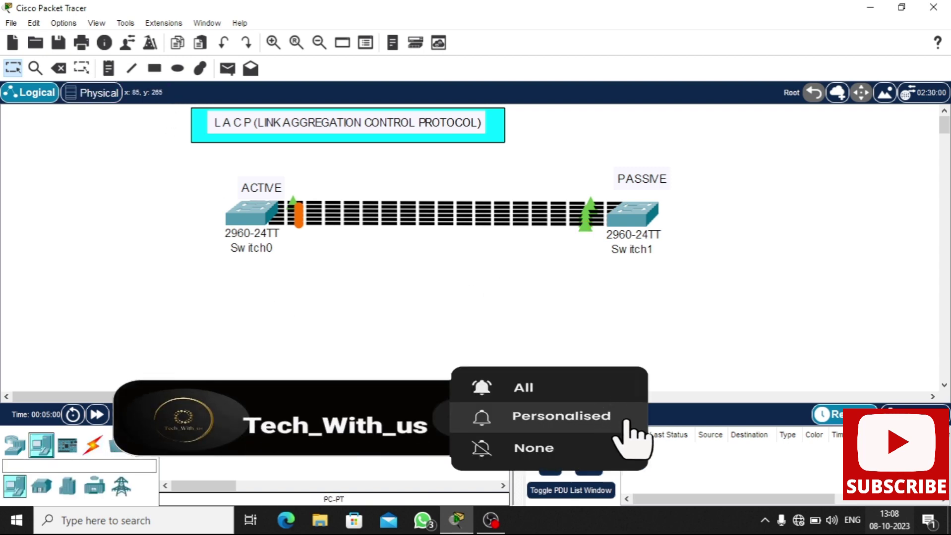
left_click(240, 321)
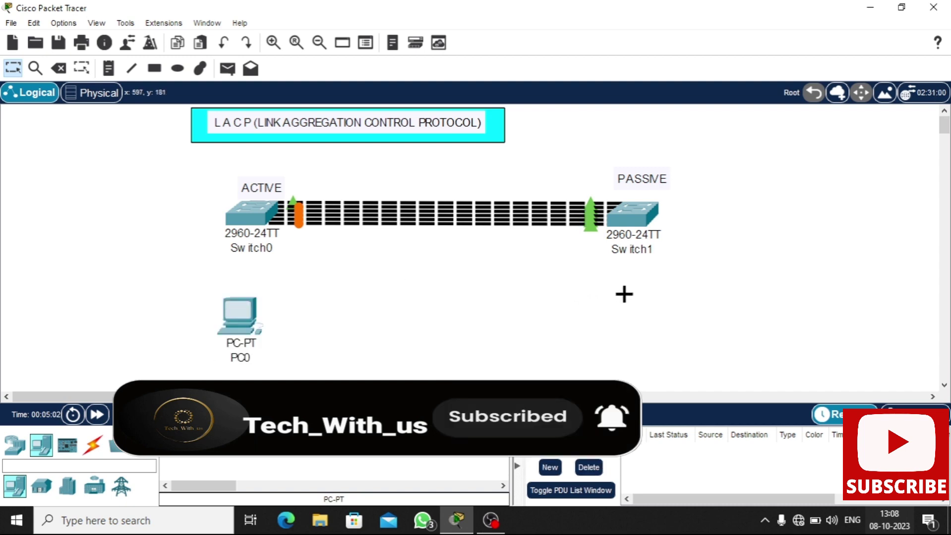
left_click(635, 302)
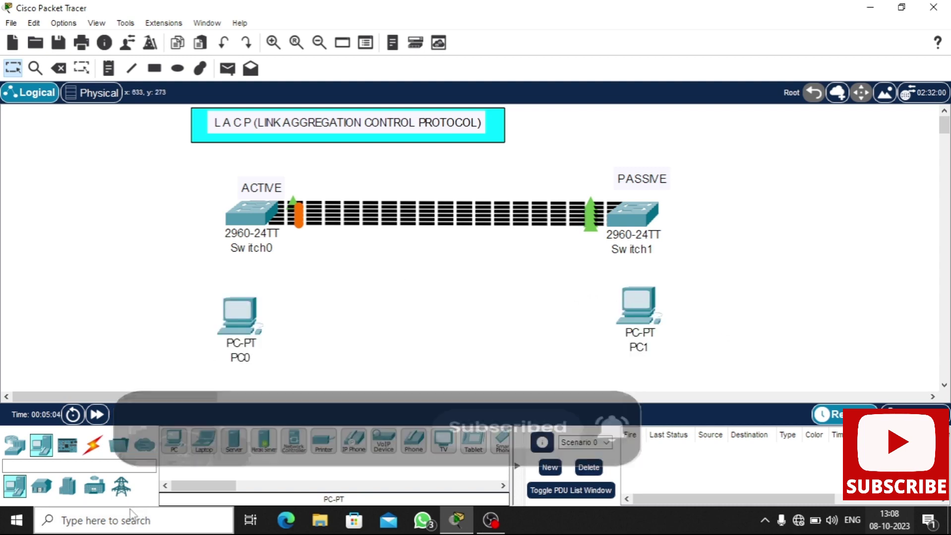
Connect PC0's FastEthernet0 to Switch0's FastEthernet0/23 with a copper straight-through cable.
left_click(92, 445)
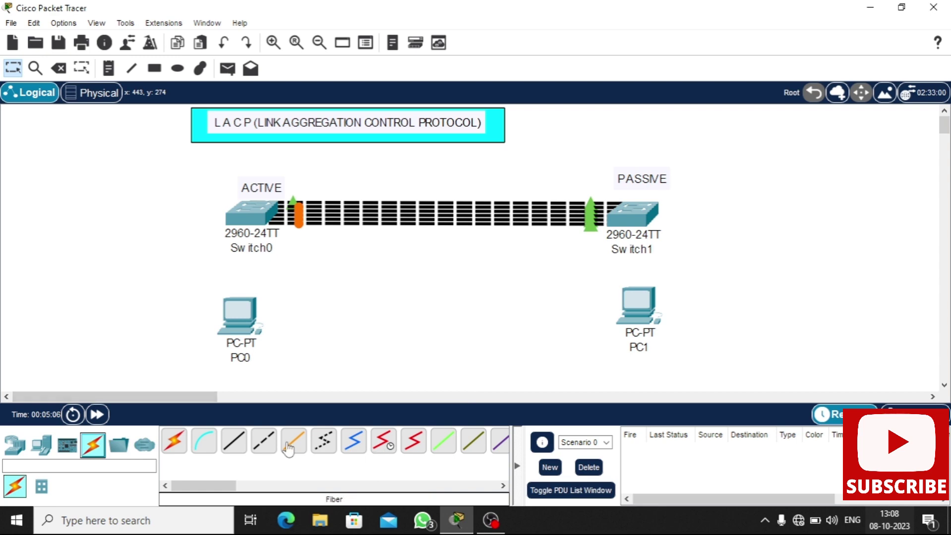
left_click(234, 441)
left_click(235, 310)
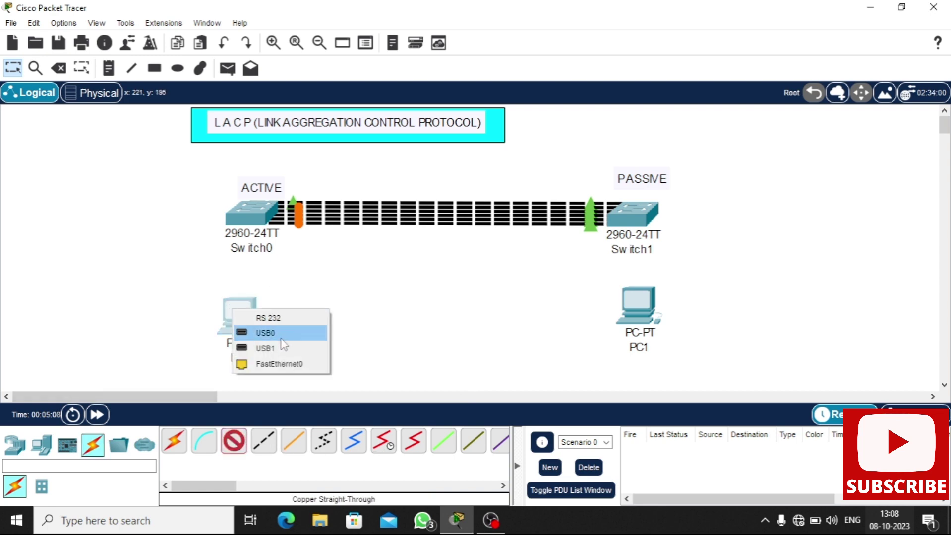
left_click(277, 363)
left_click(259, 213)
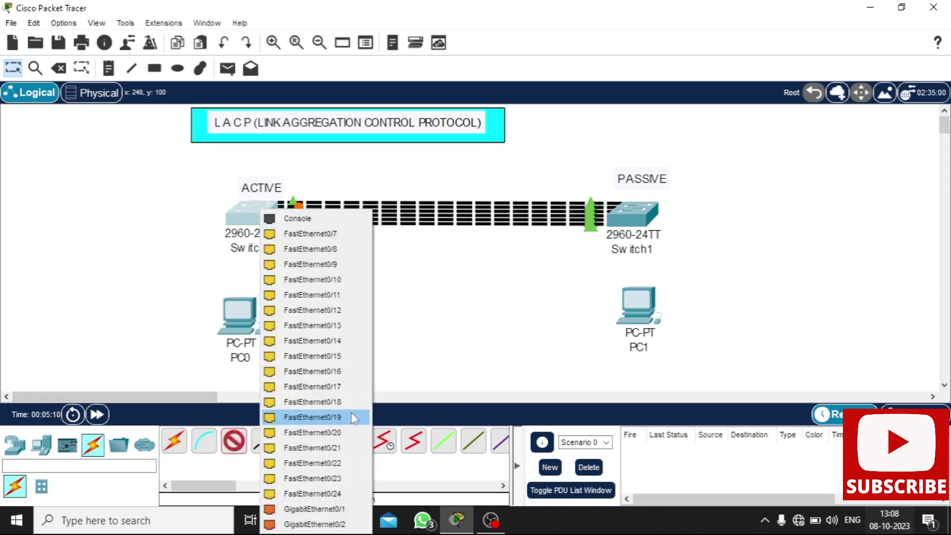
left_click(312, 479)
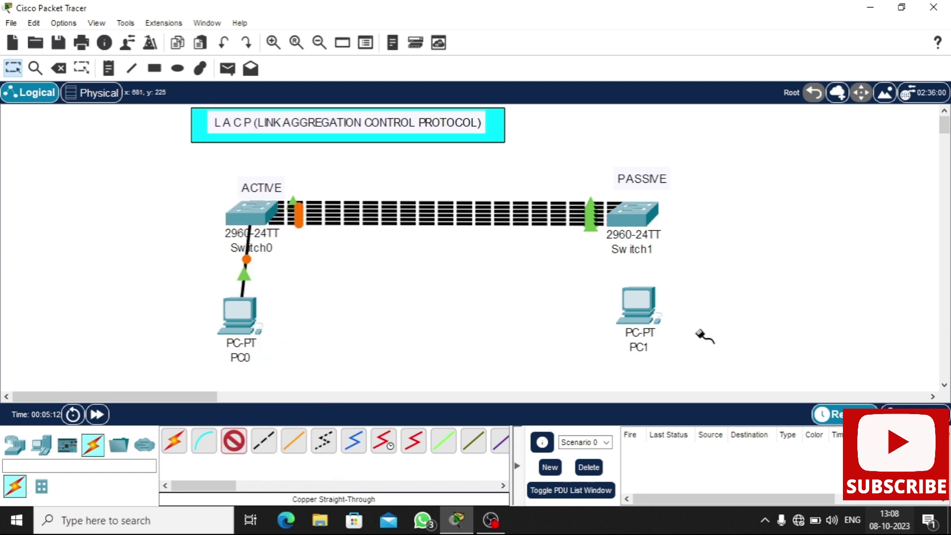
Connect PC1's FastEthernet0 to Switch1's FastEthernet0/23 with a copper straight-through cable.
left_click(646, 305)
left_click(694, 351)
left_click(635, 219)
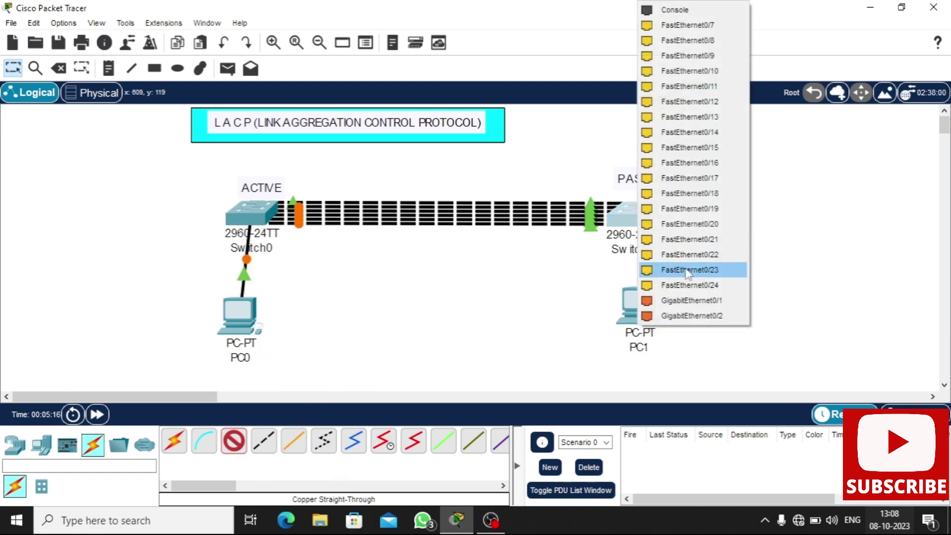
left_click(684, 271)
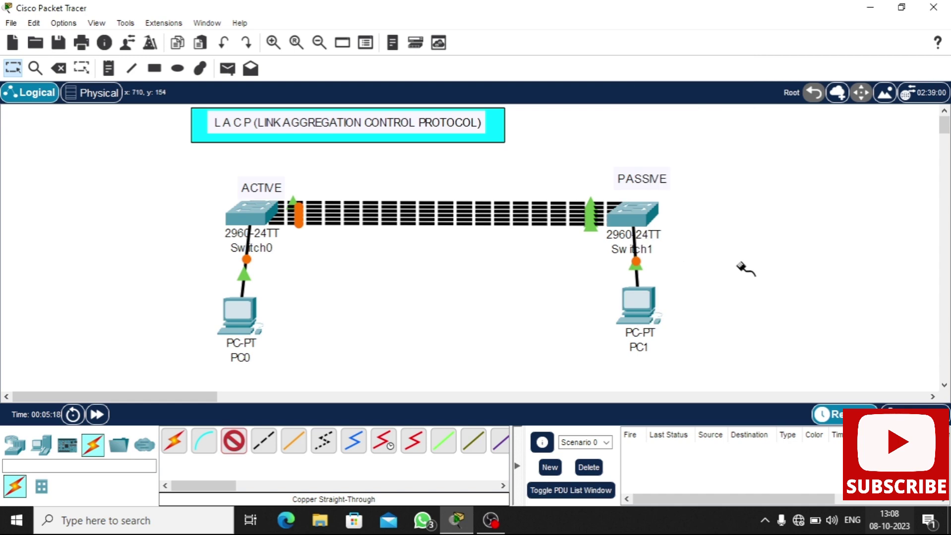
Assign PC0 the static IPv4 address 192.168.10.1 with subnet mask 255.255.255.0.
left_click(239, 321)
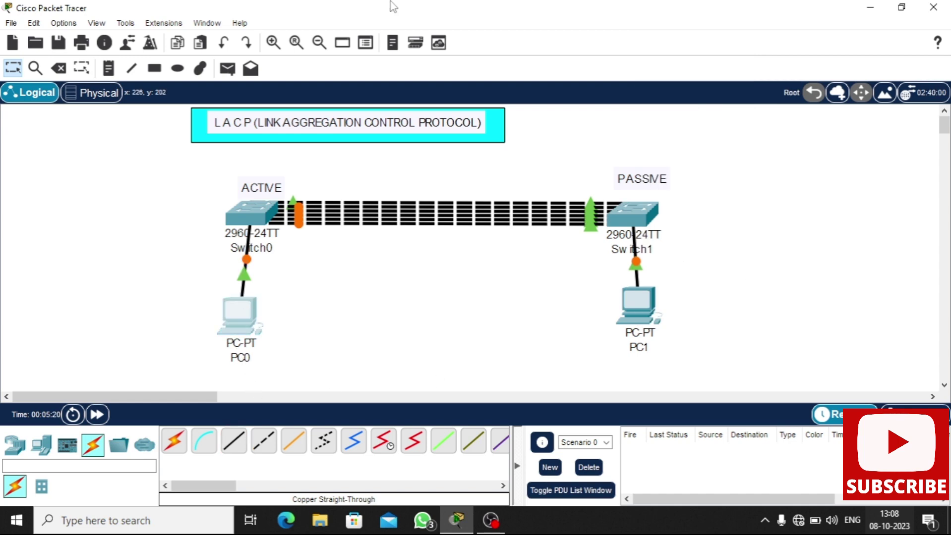
left_click(388, 50)
left_click(335, 83)
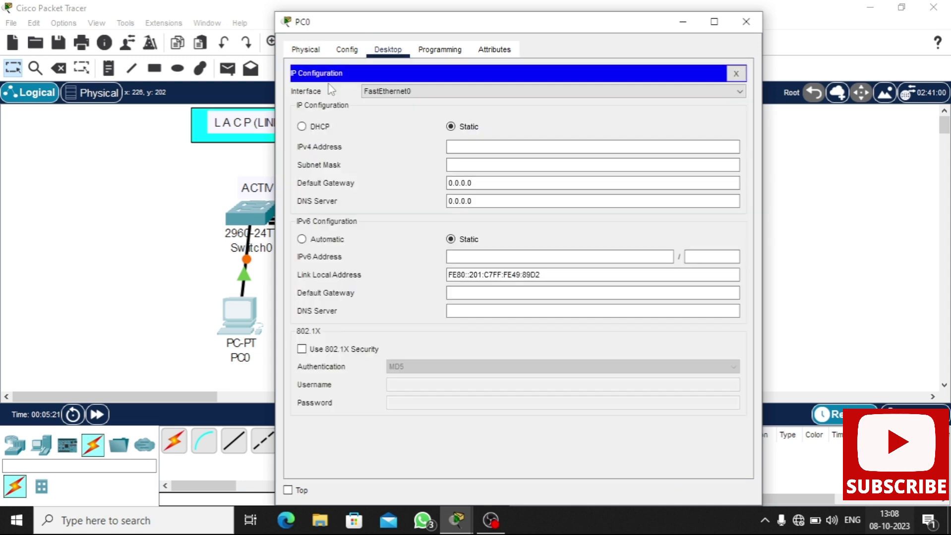
left_click(473, 148)
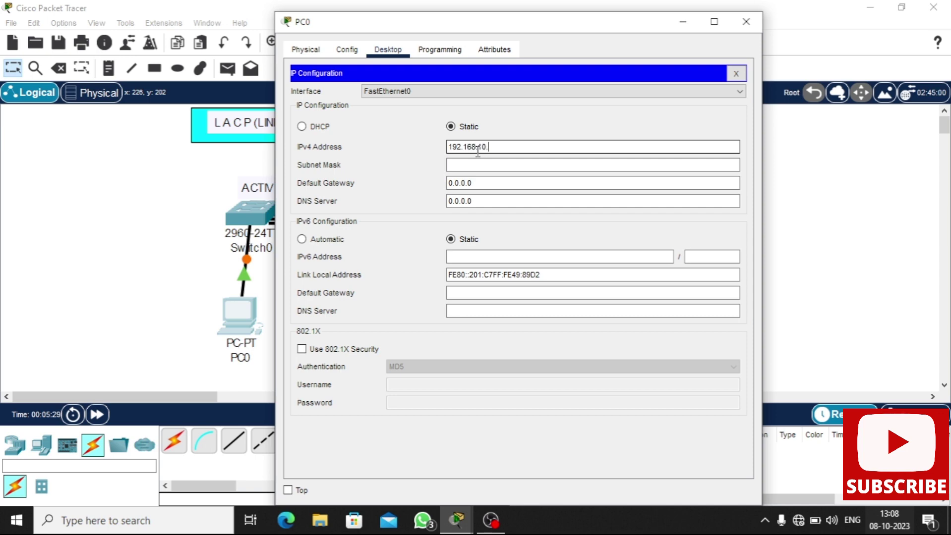
left_click(481, 164)
key("Tab")
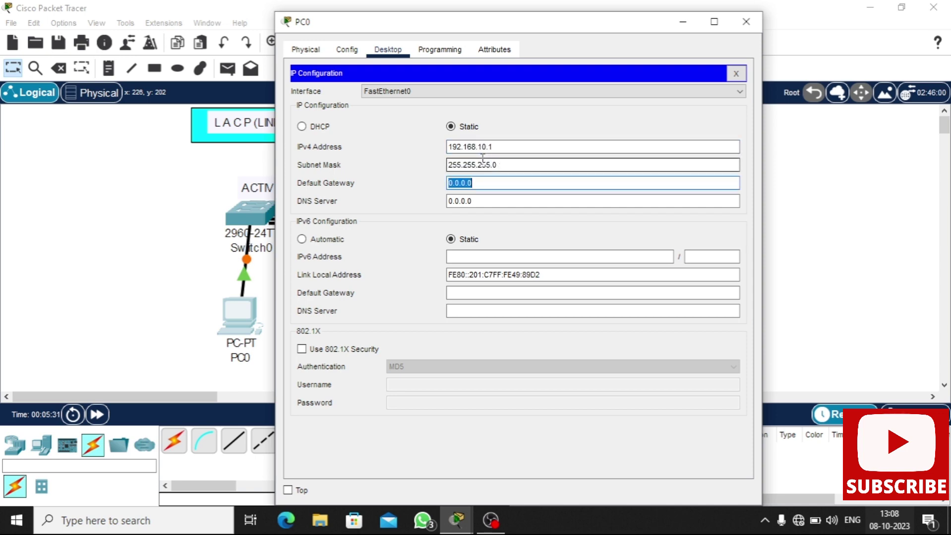
left_click(745, 22)
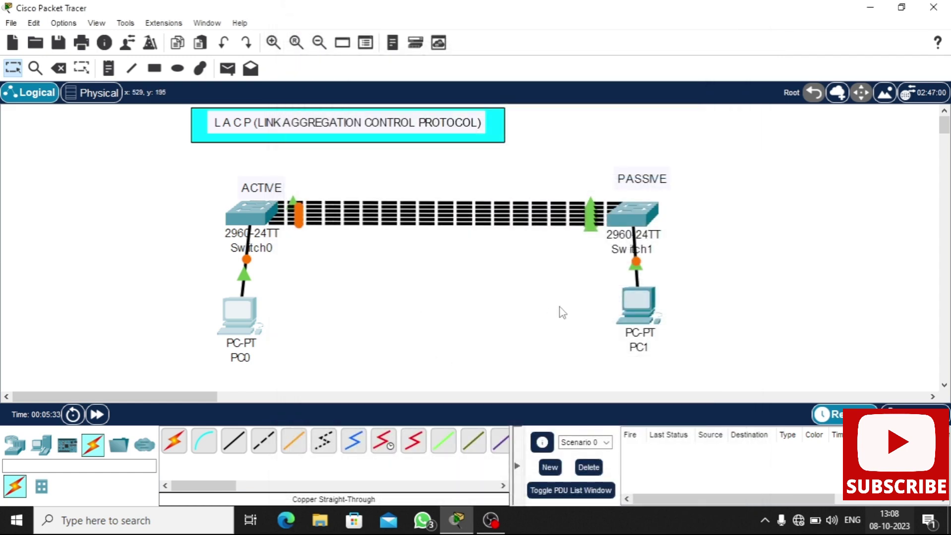
Assign PC1 the static IPv4 address 192.168.10.2 with subnet mask 255.255.255.0, and realign PC1 directly beneath Switch1.
left_click(640, 305)
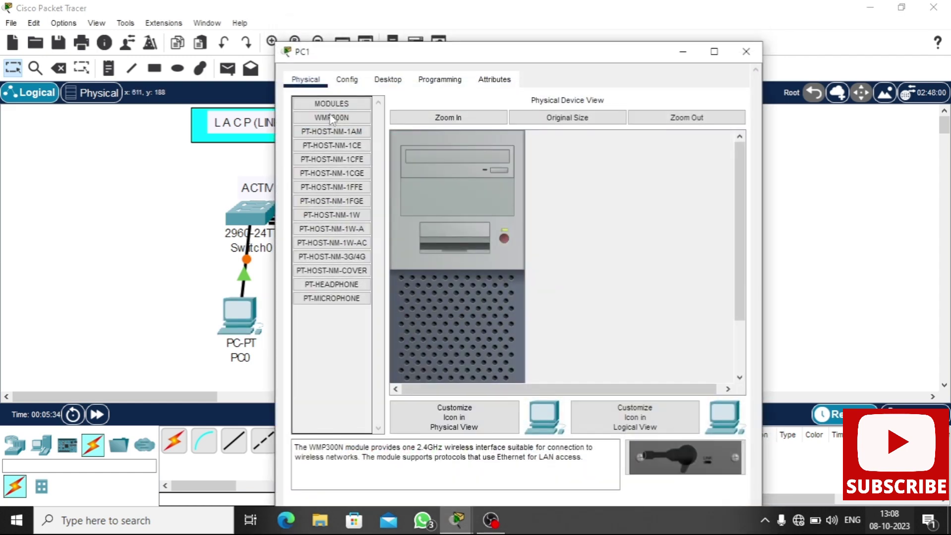
left_click(346, 79)
left_click(388, 80)
left_click(334, 139)
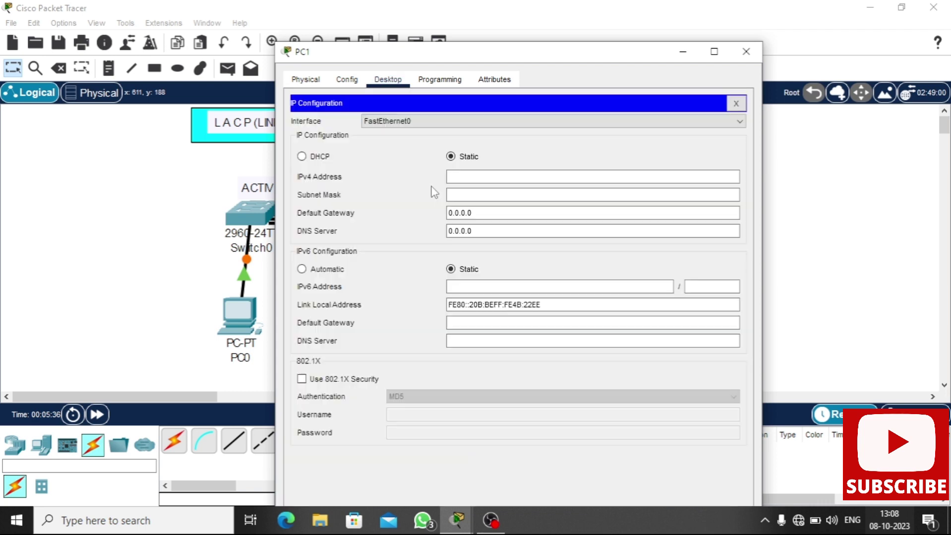
left_click(466, 175)
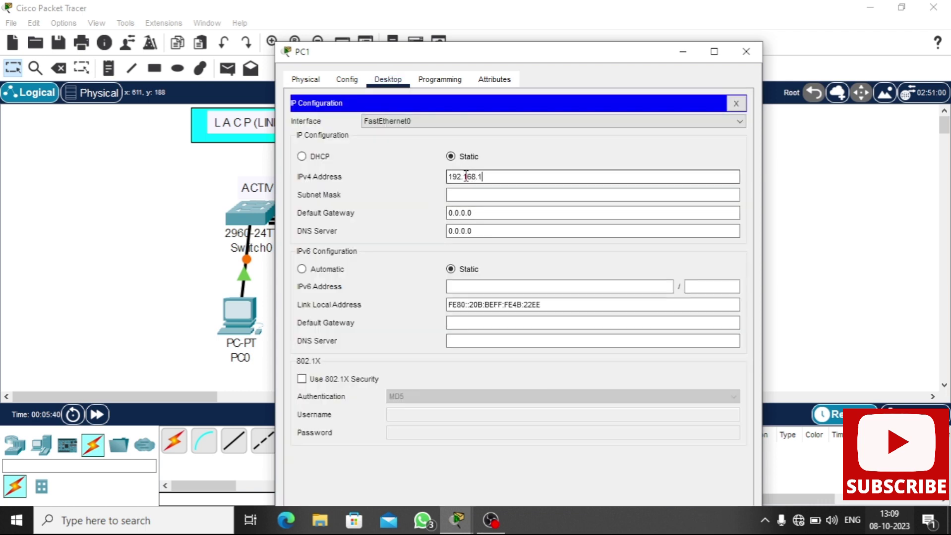
left_click(488, 193)
key("Tab")
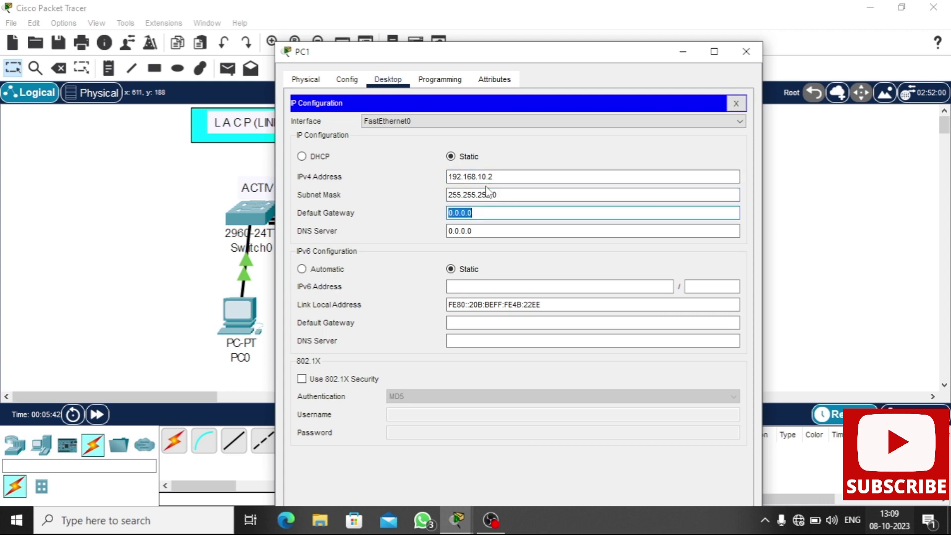
left_click(741, 60)
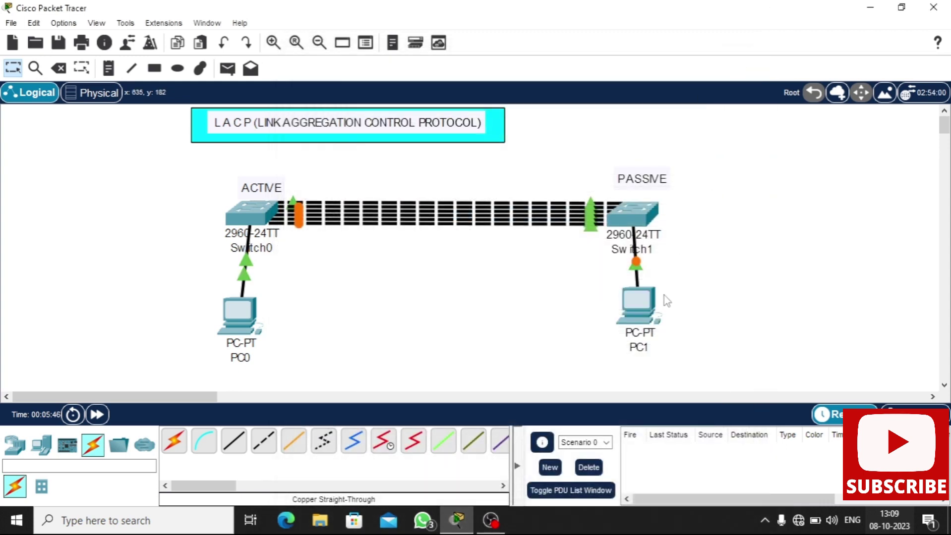
left_click_drag(638, 327, 632, 344)
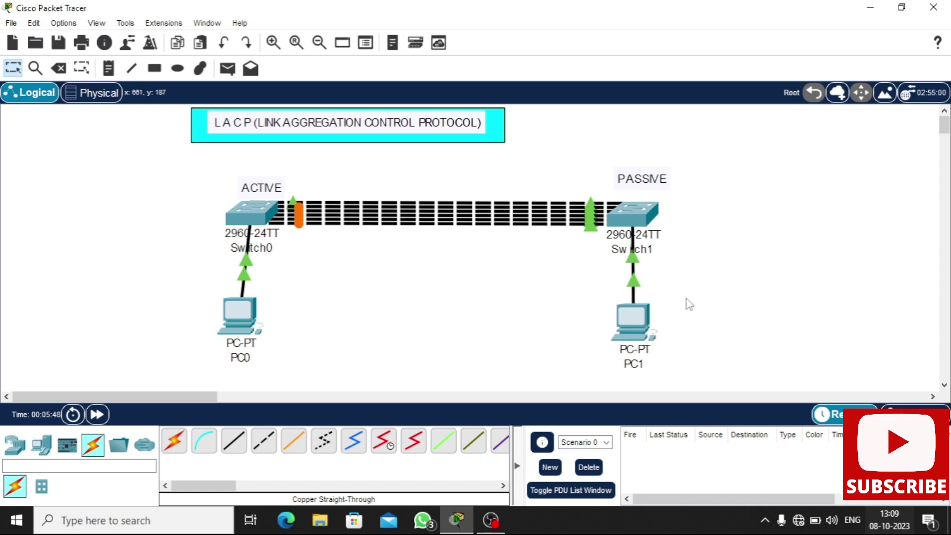
Open Switch0's command line in a maximized window and enter privileged EXEC mode with en.
left_click(248, 220)
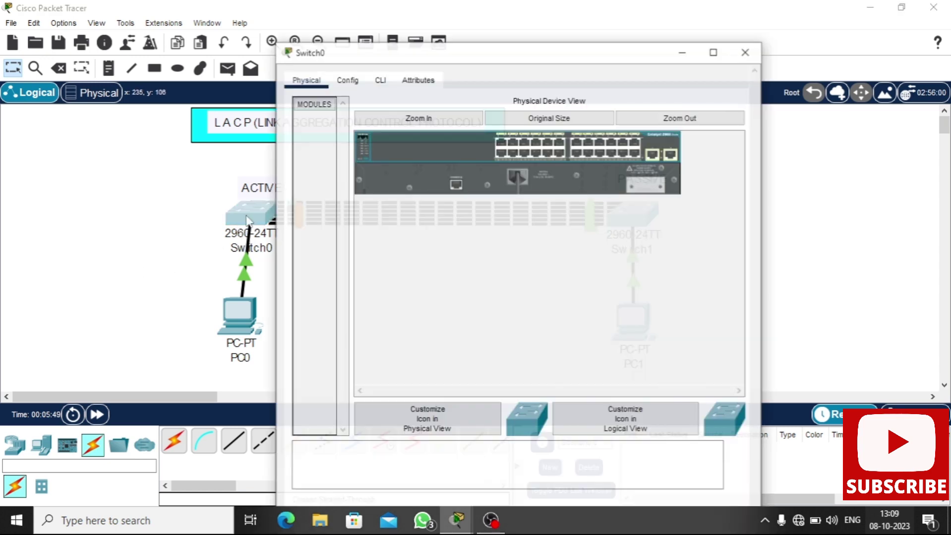
left_click(381, 49)
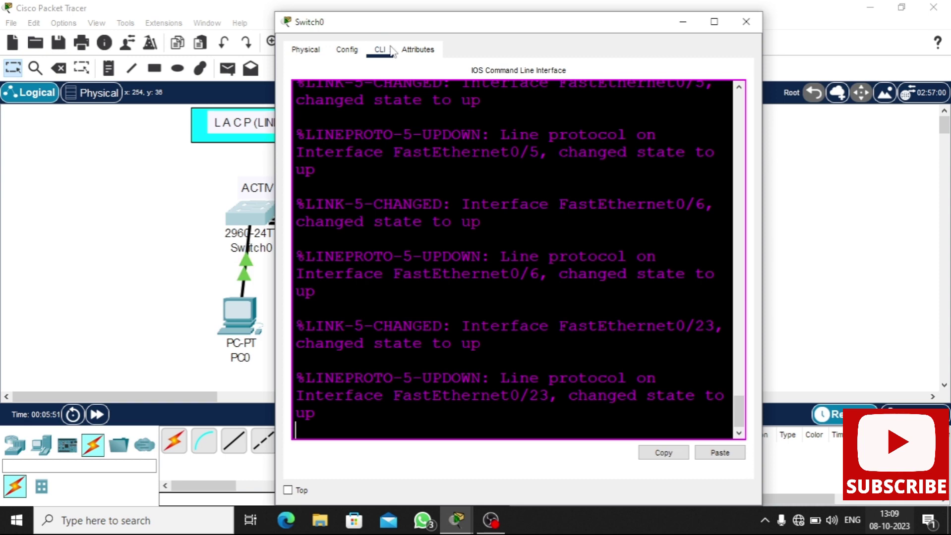
key("Return")
key("Return")
key("Return")
type("enm")
key("BackSpace")
key("Return")
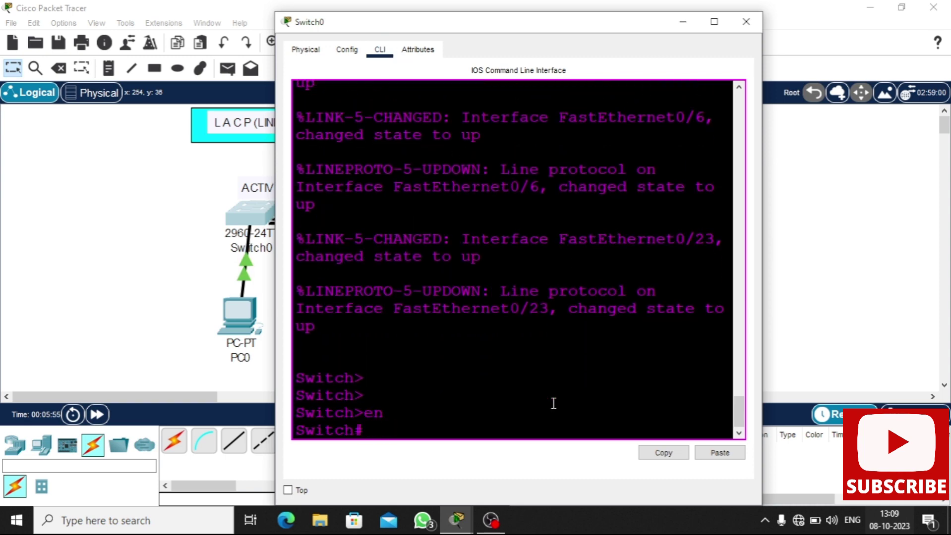
key("super+Up")
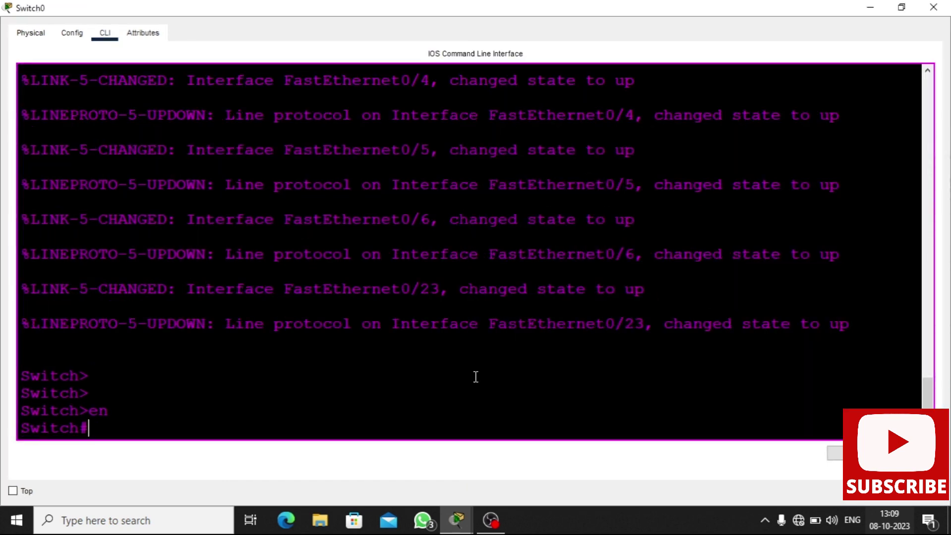
key("Return")
key("Return")
key("Return")
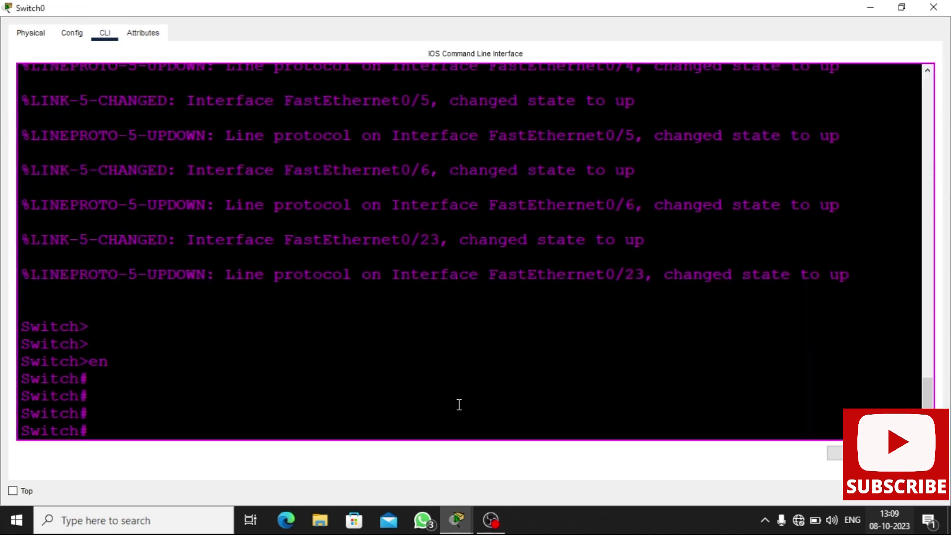
Enter global configuration mode from the terminal on Switch0 with conf.
type("int")
key("Tab")
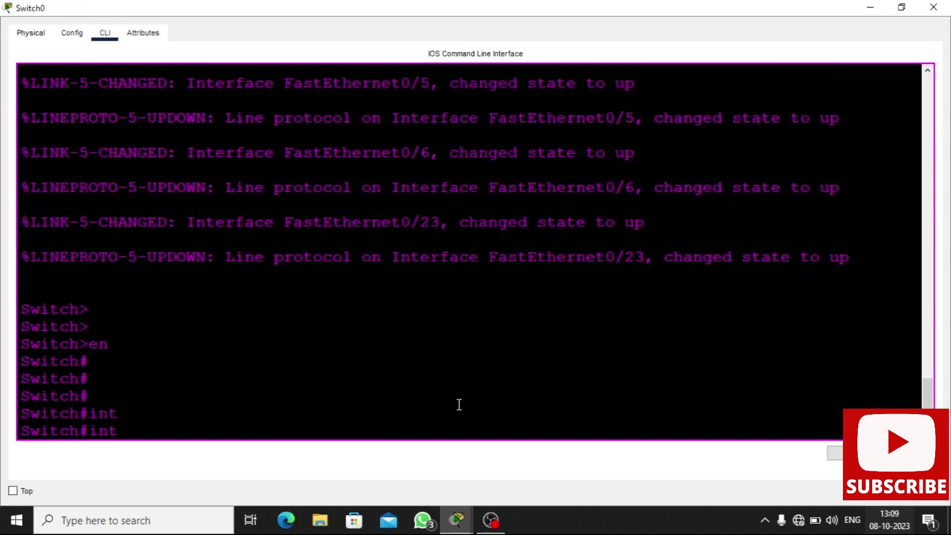
type("e")
key("BackSpace")
key("BackSpace")
key("BackSpace")
key("BackSpace")
type("co")
type("ng")
key("BackSpace")
type("f")
key("Return")
key("Return")
key("Return")
Set the channel protocol to lacp on Switch0's interface range fa 0/1-6.
type("int")
key("Tab")
type("fa")
key("BackSpace")
key("BackSpace")
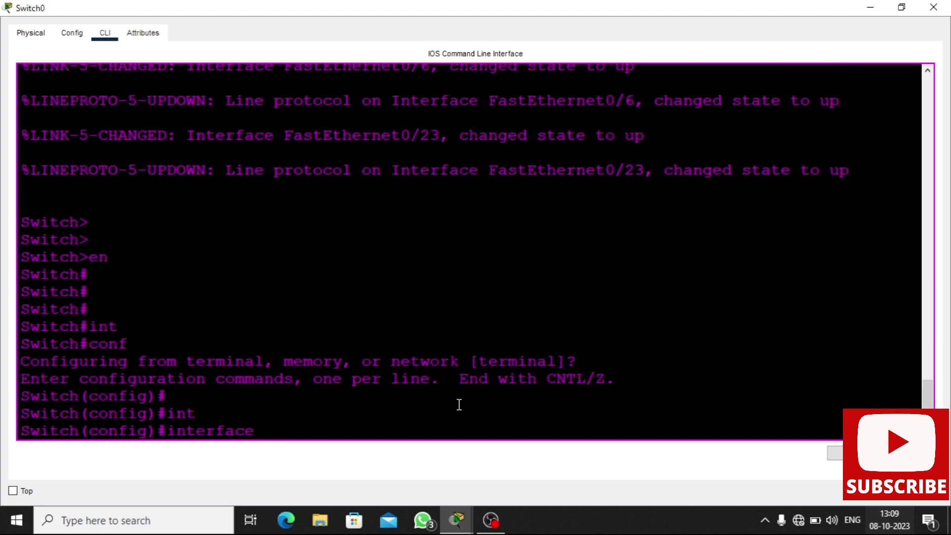
type("range fa 0/1-6")
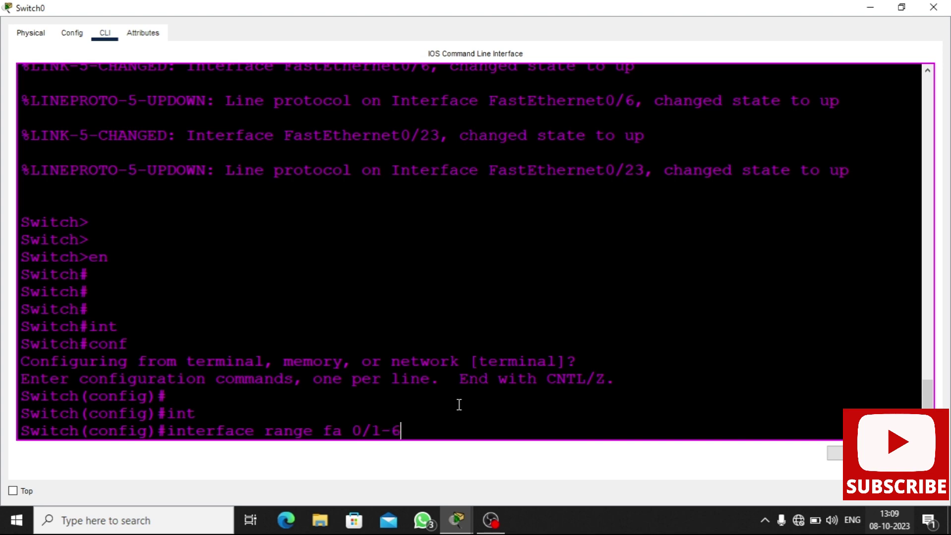
key("Return")
type("channel-pro")
key("Tab")
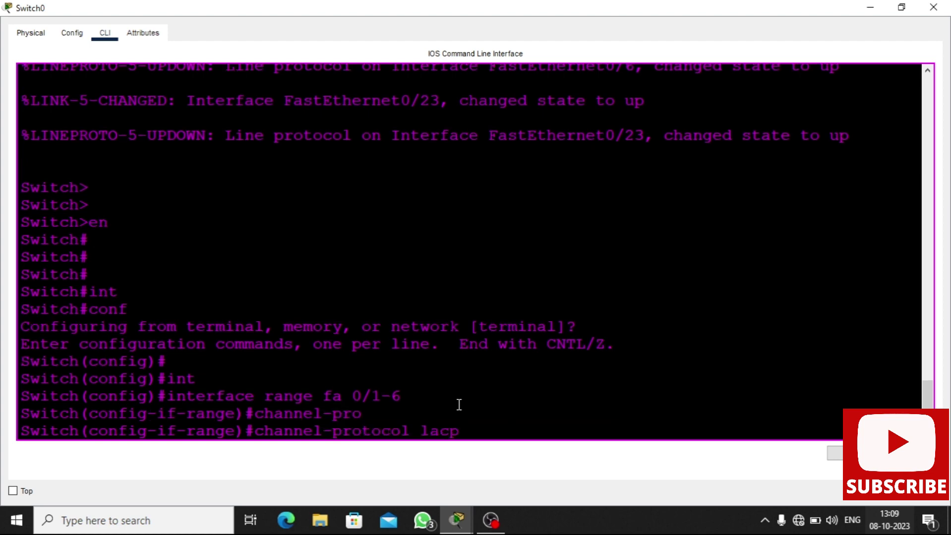
key("Return")
Assign Switch0's interface range to channel-group 2 in active mode, then close its window and fast-forward the network time.
key("Up")
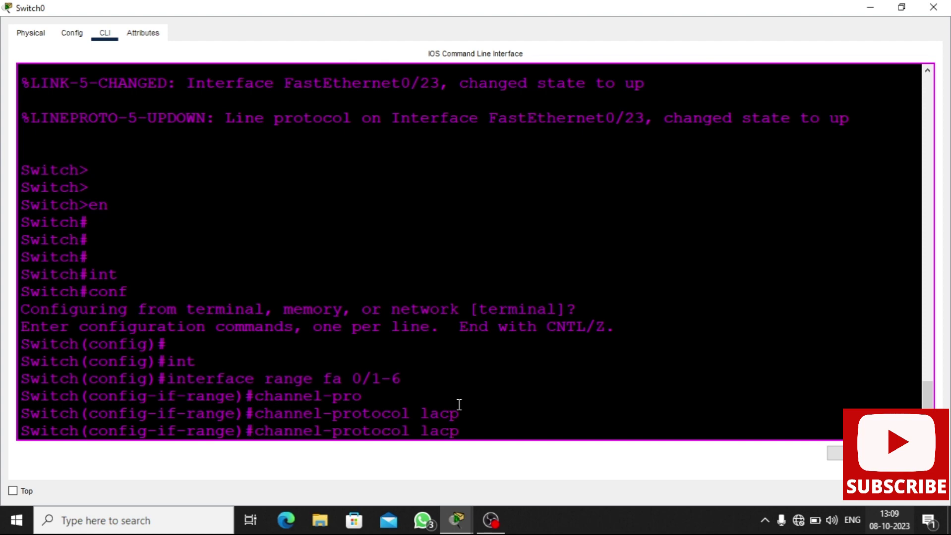
key("BackSpace")
key("BackSpace")
key("BackSpace")
key("BackSpace")
key("BackSpace")
key("BackSpace")
key("BackSpace")
key("BackSpace")
key("BackSpace")
key("BackSpace")
key("BackSpace")
key("BackSpace")
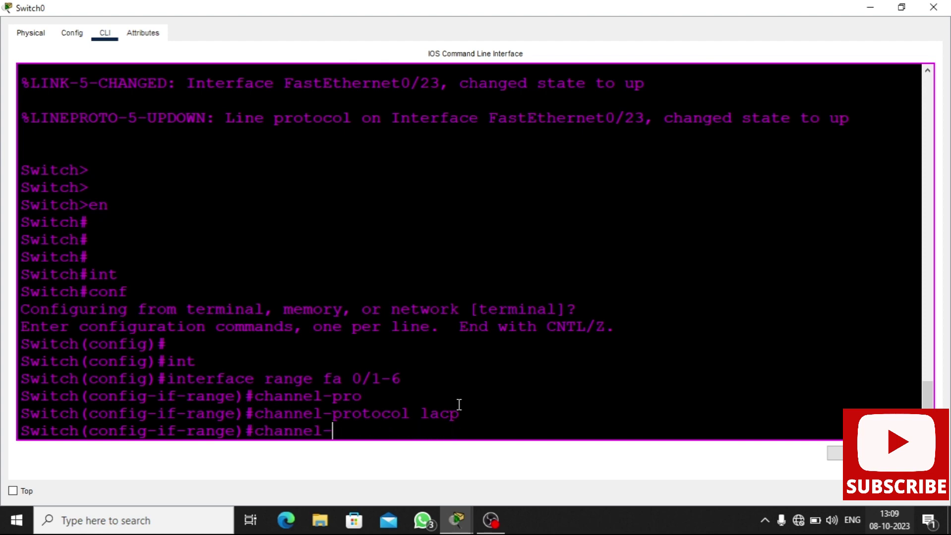
type("group 2 mod")
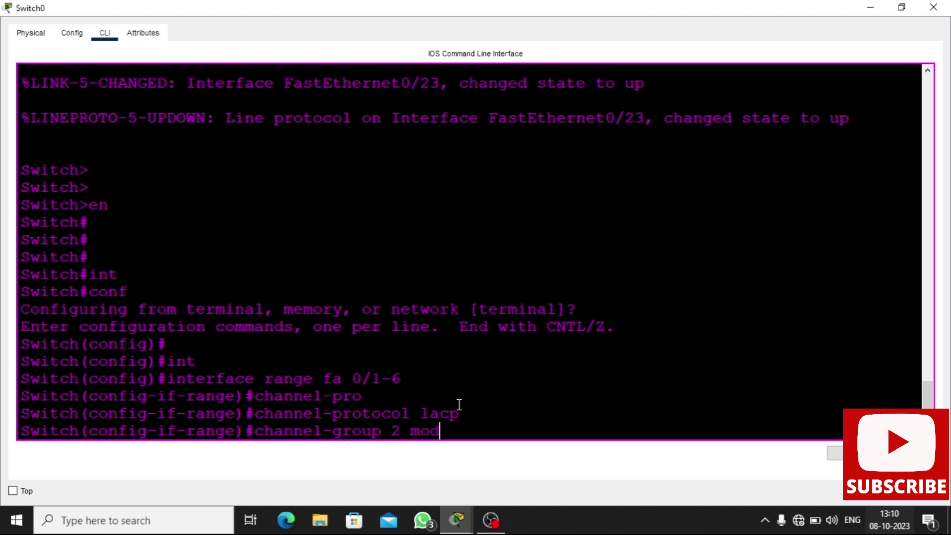
type("e active")
key("Return")
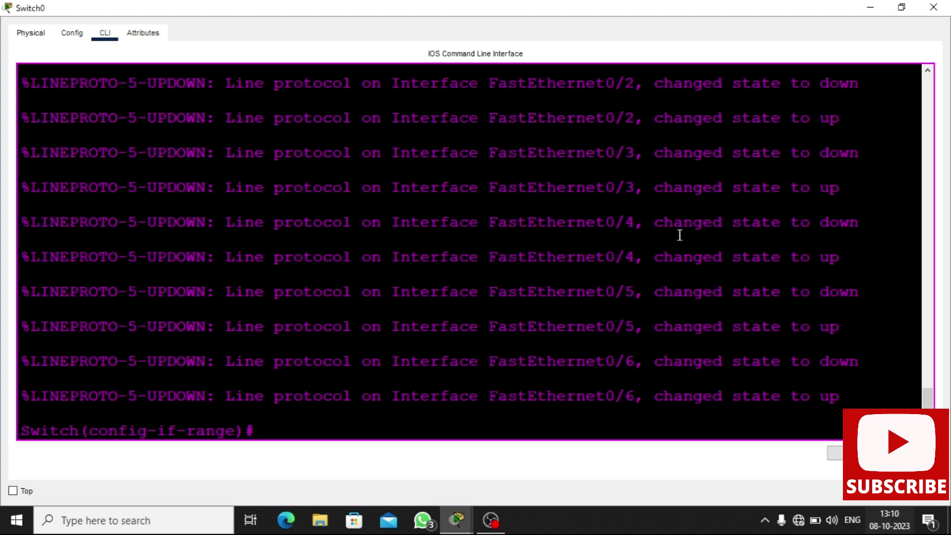
left_click(933, 7)
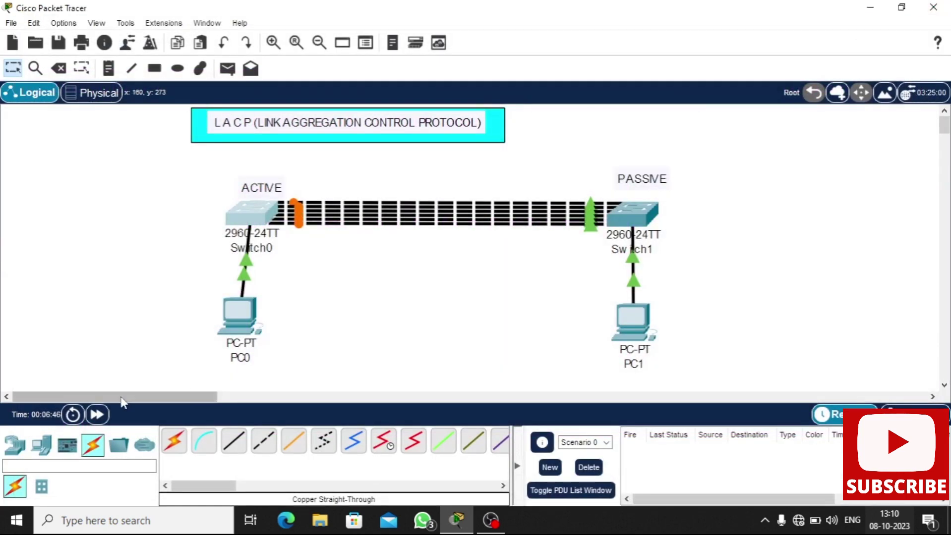
left_click(98, 415)
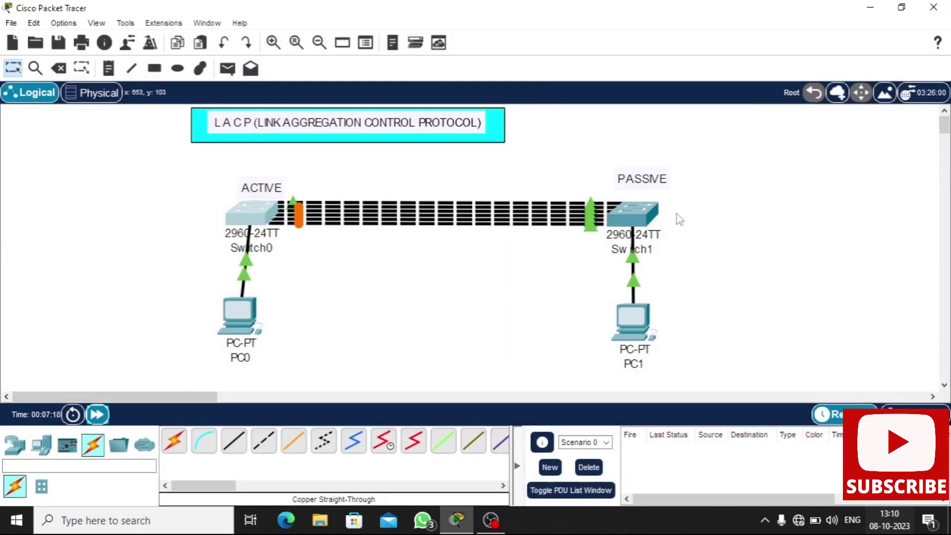
Open Switch1's command line in a maximized window and enter privileged EXEC mode with en.
left_click(638, 211)
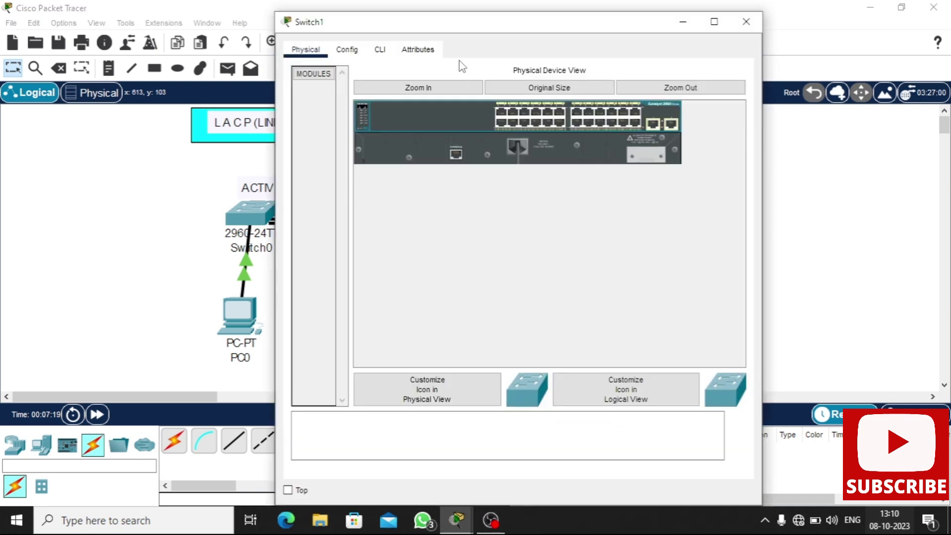
left_click(380, 49)
left_click(714, 21)
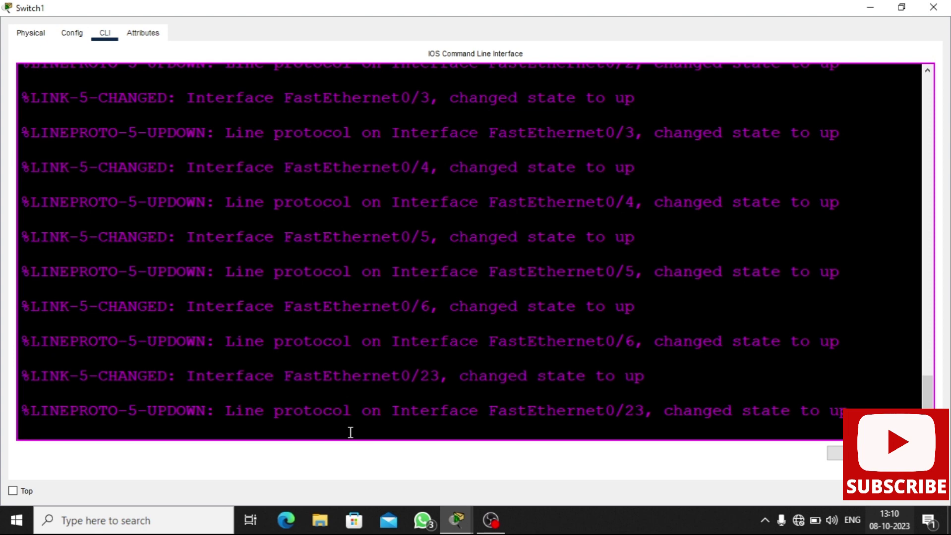
key("Return")
key("Return")
key("Return")
key("Return")
key("Return")
type("en")
key("Return")
key("Return")
key("Return")
key("Return")
key("Return")
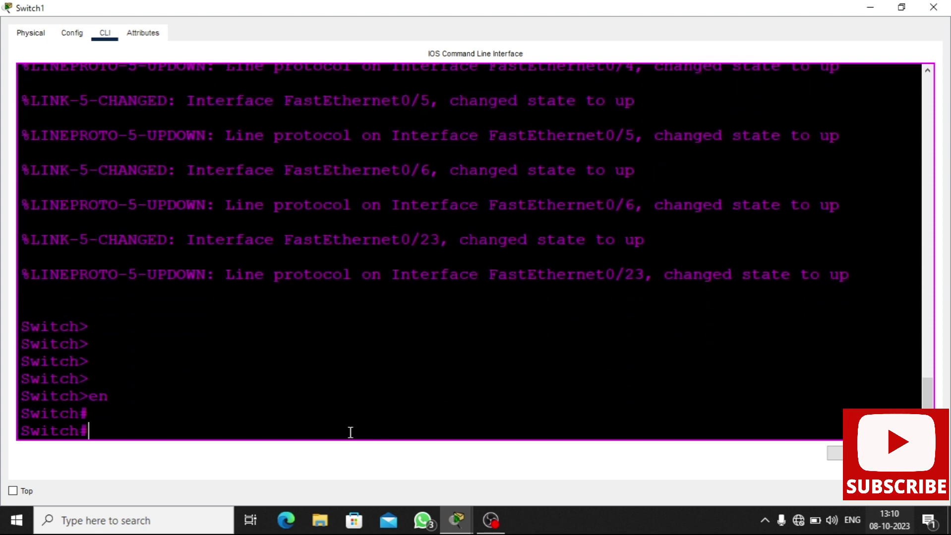
Enter global configuration mode from the terminal on Switch1 with conf.
type("conf")
key("Return")
key("Return")
key("Return")
key("Return")
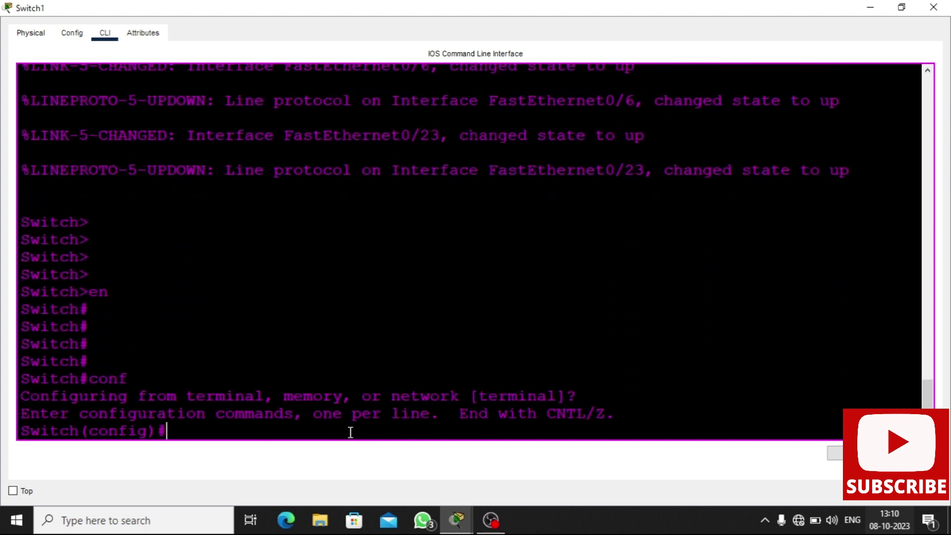
Set the channel protocol to lacp on Switch1's interface range fa 0/1-6.
type("interface")
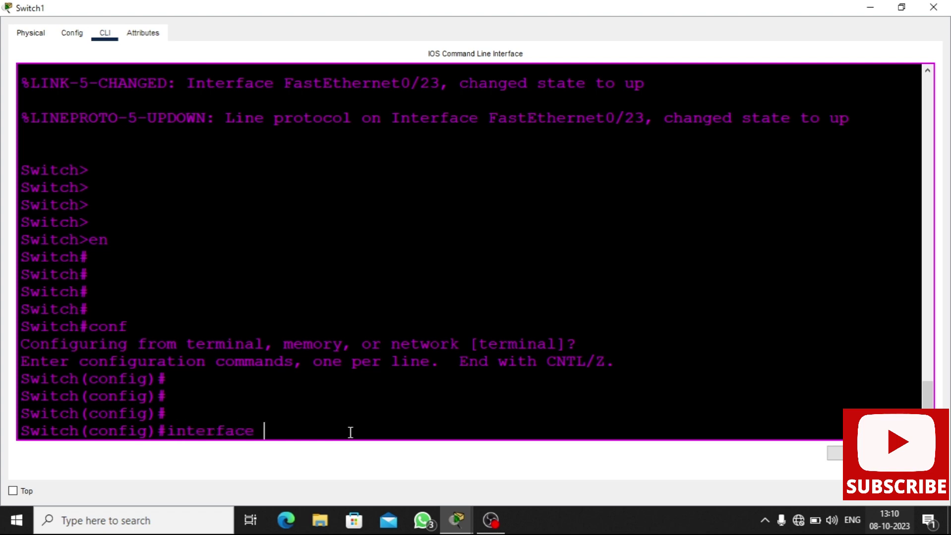
type(" range fa 0/1-6")
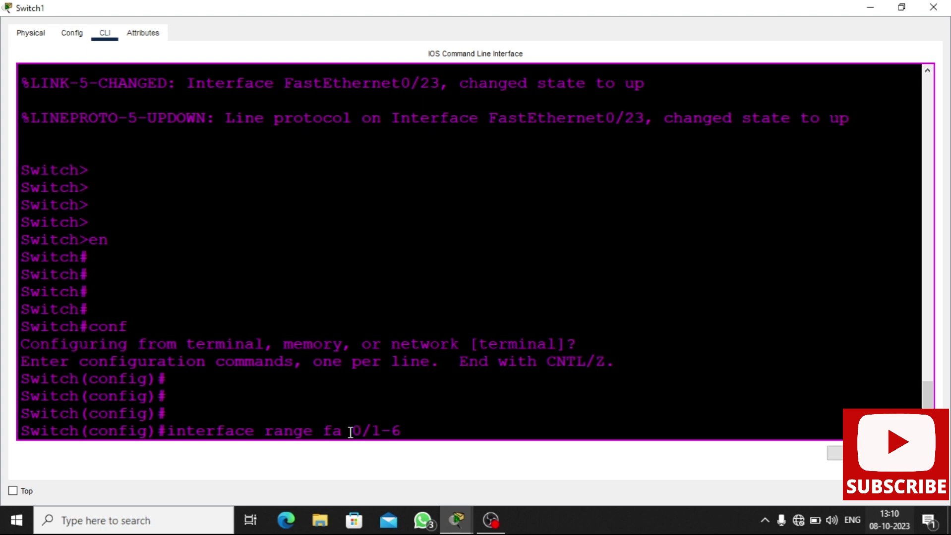
key("Return")
type("channel")
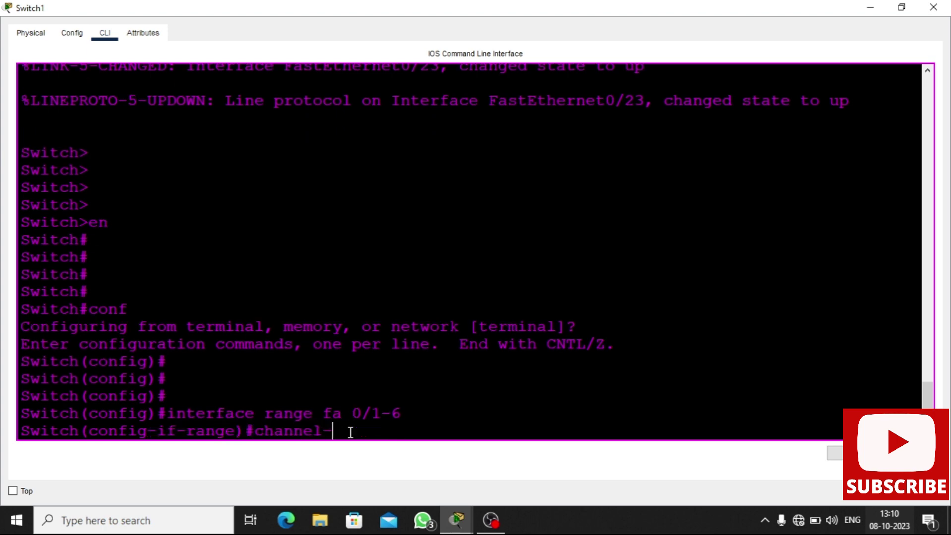
type("-pr")
key("Tab")
type("lacp")
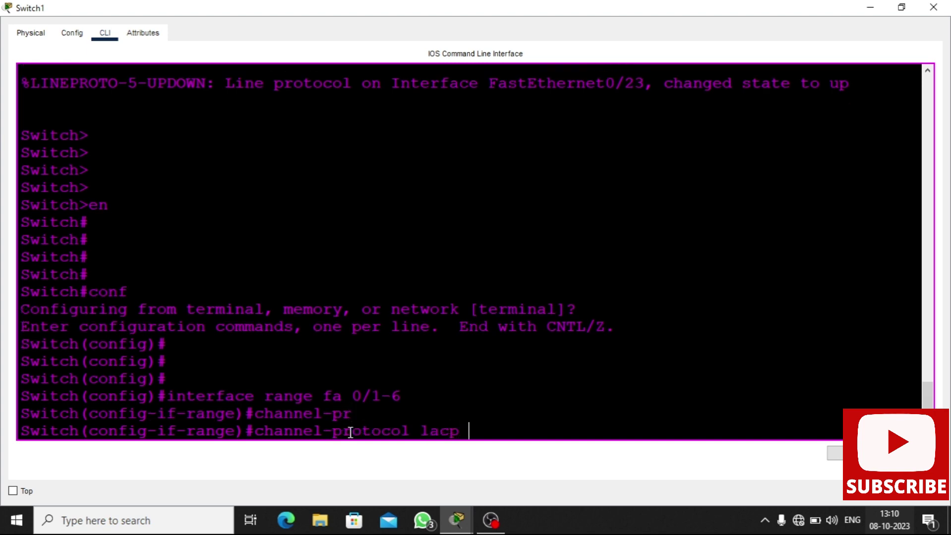
key("Return")
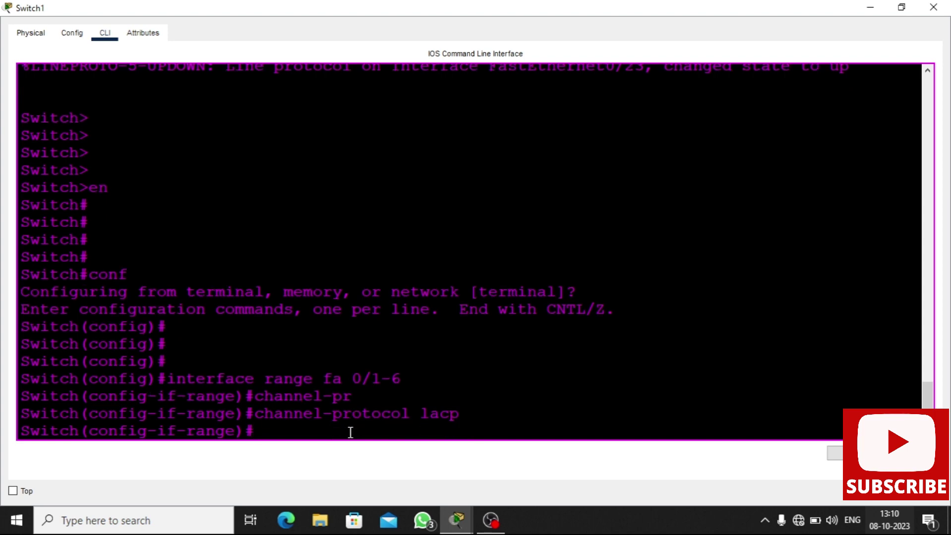
Assign Switch1's interface range to channel-group 2 in passive mode, close its window and fast-forward the network time.
key("Up")
key("BackSpace")
key("BackSpace")
key("BackSpace")
key("BackSpace")
key("BackSpace")
key("BackSpace")
key("BackSpace")
key("BackSpace")
key("BackSpace")
key("BackSpace")
key("BackSpace")
key("BackSpace")
key("BackSpace")
type("gr")
key("Tab")
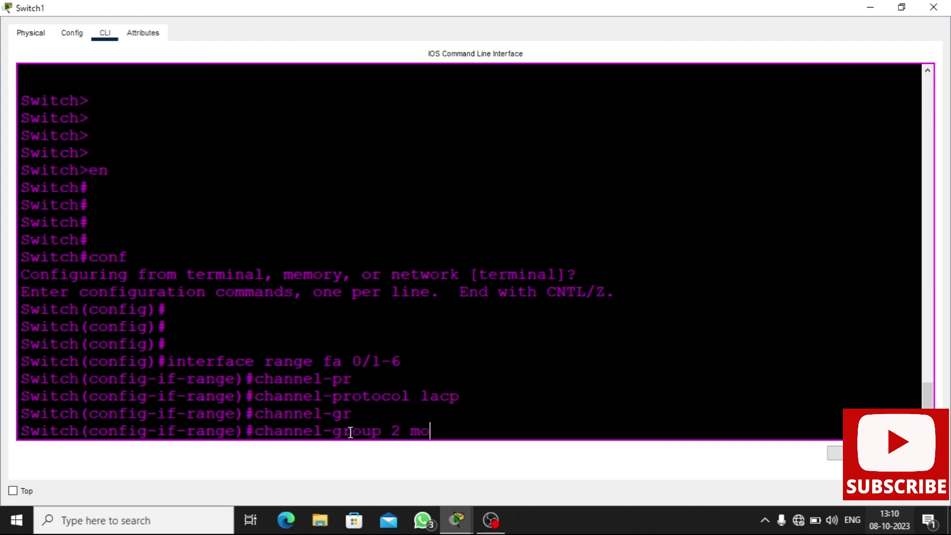
type("2 mode passiv")
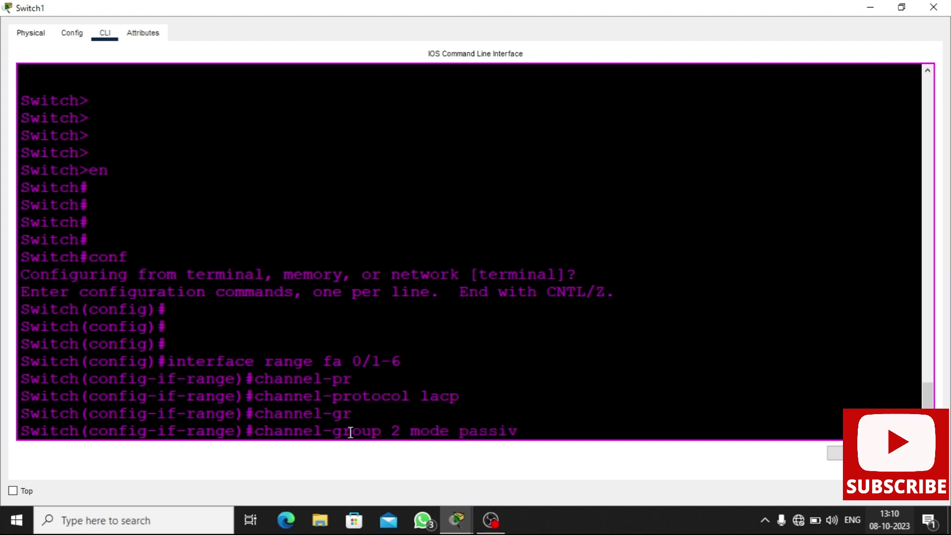
type("e")
key("Return")
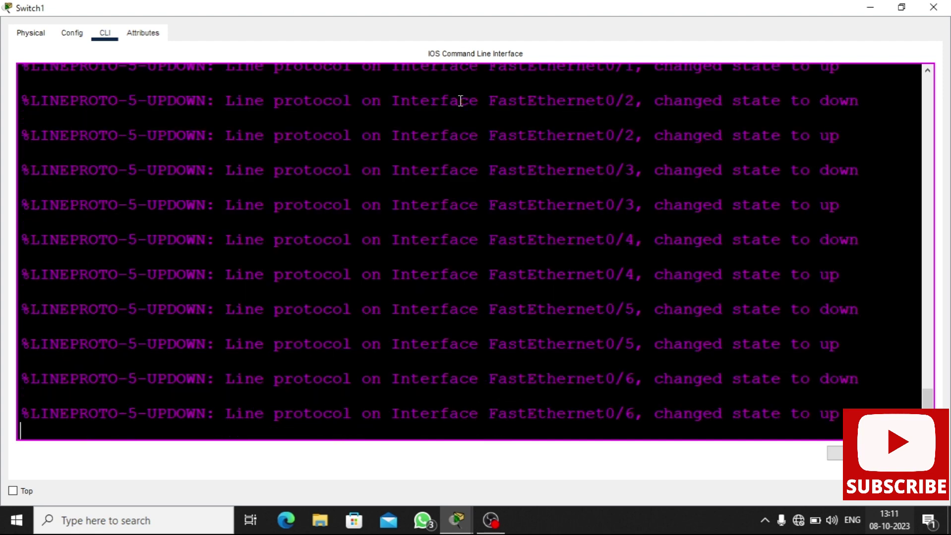
left_click(933, 7)
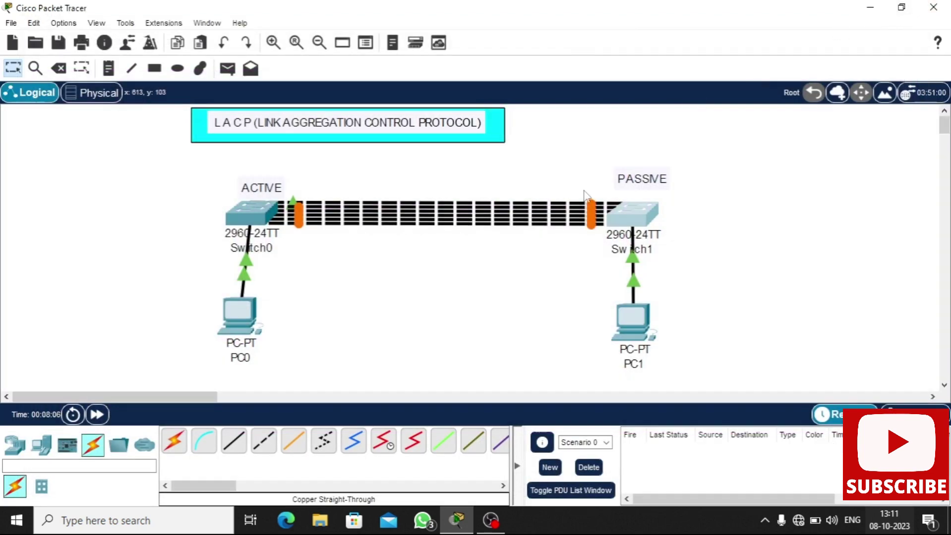
left_click(97, 414)
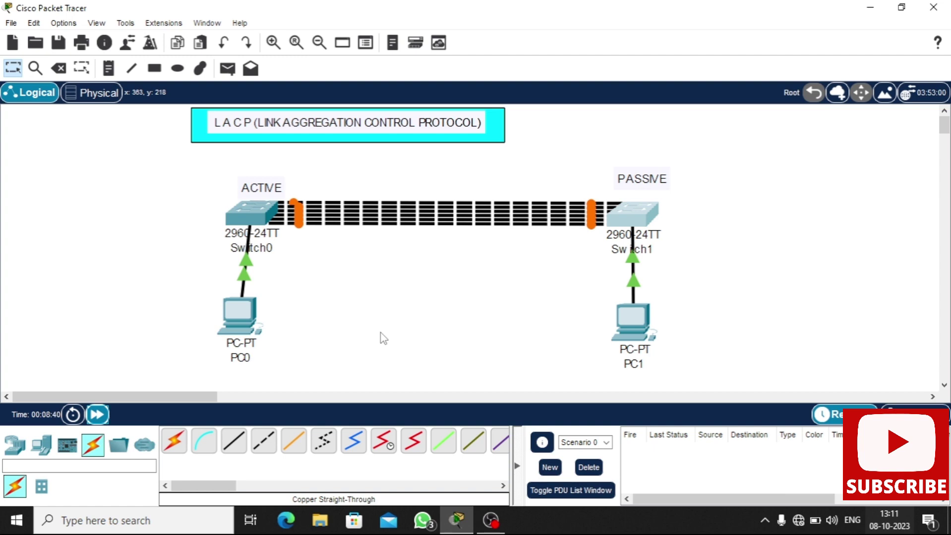
Fast-forward the network time and rename PC0's label as 192.168.10.1.
left_click(97, 415)
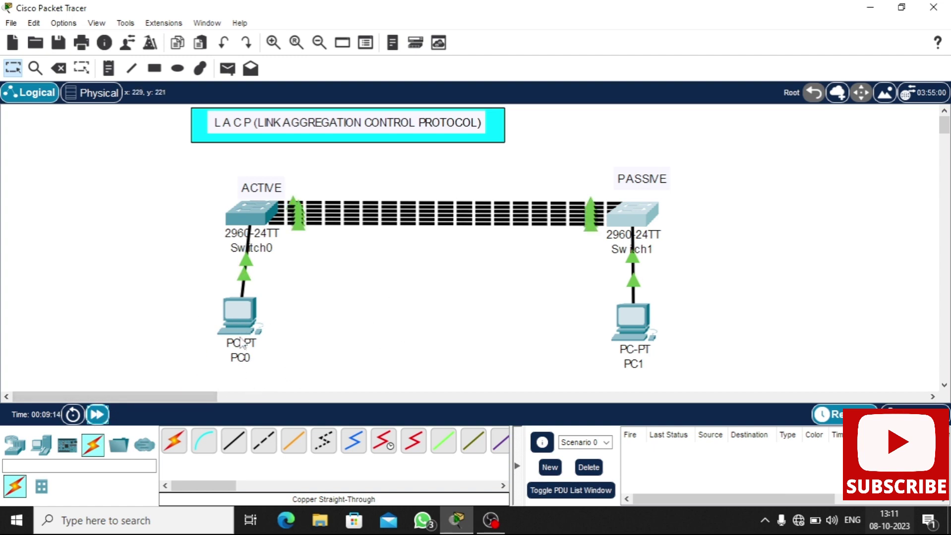
left_click(243, 361)
double_click(243, 361)
type("192.168.10.1")
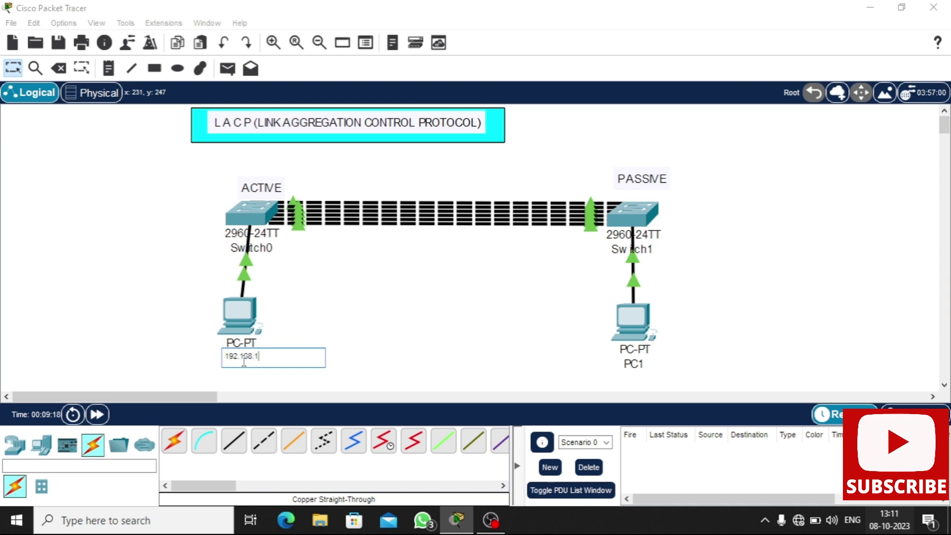
Rename PC1's label as 192.168.10.2.
left_click(633, 365)
double_click(634, 364)
type("192.168.10.2")
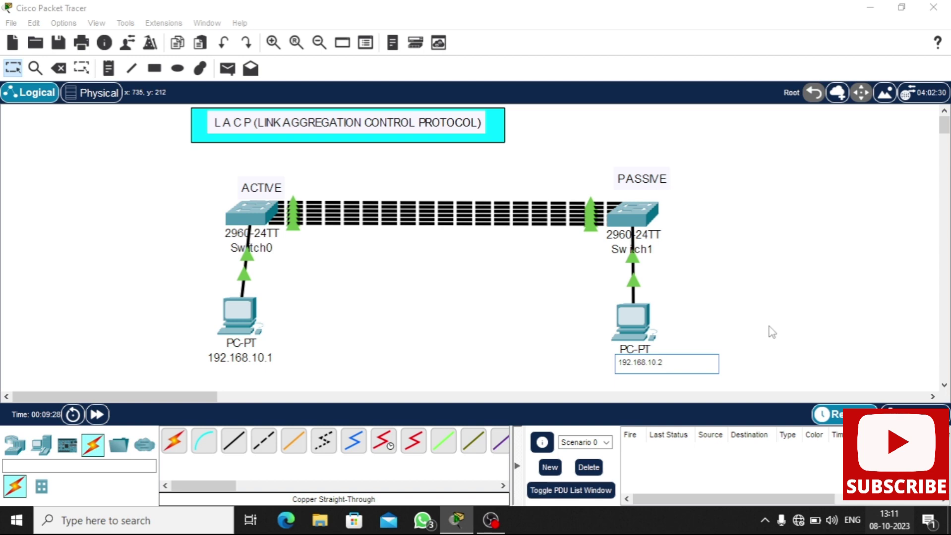
left_click(768, 326)
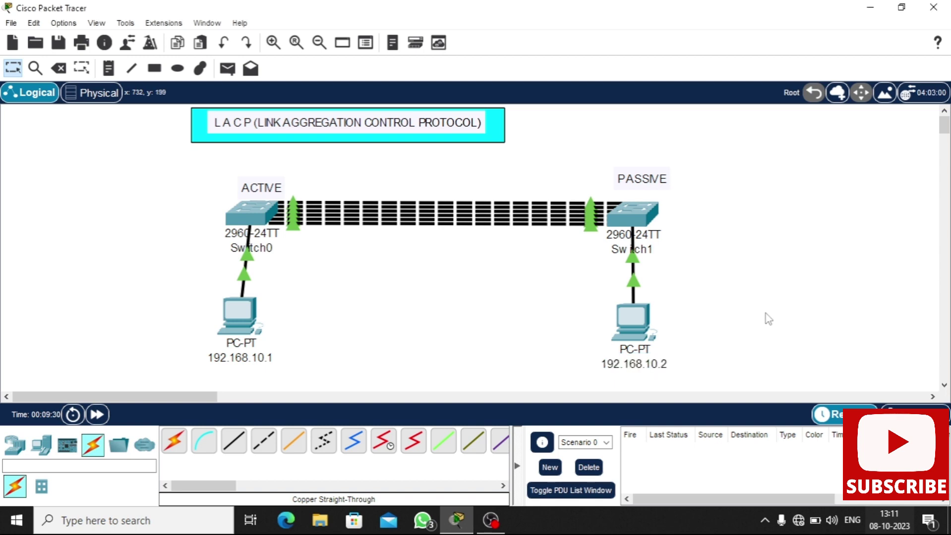
Open Switch0's command line and leave interface-range and global configuration modes with ex, back to privileged EXEC mode.
left_click(247, 209)
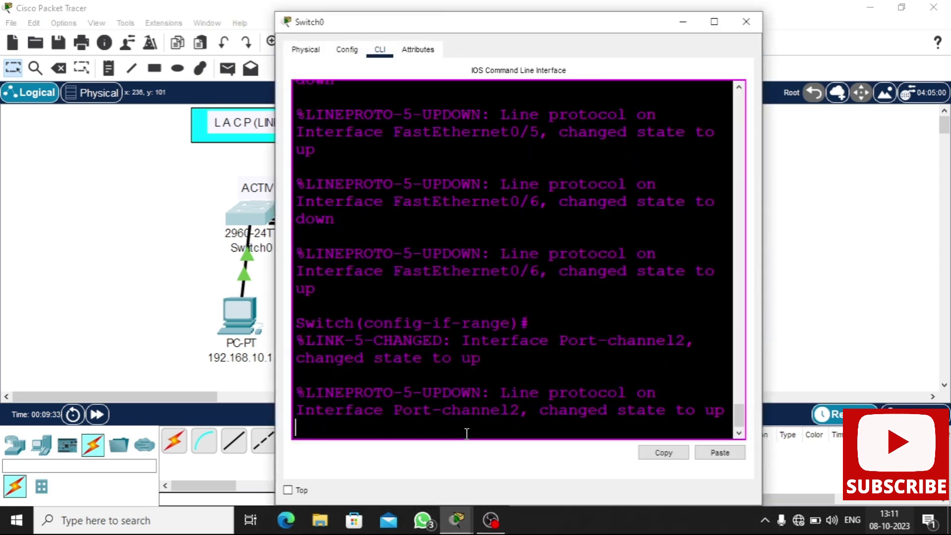
key("Return")
key("Return")
key("Return")
type("ex")
key("Return")
key("Return")
key("Return")
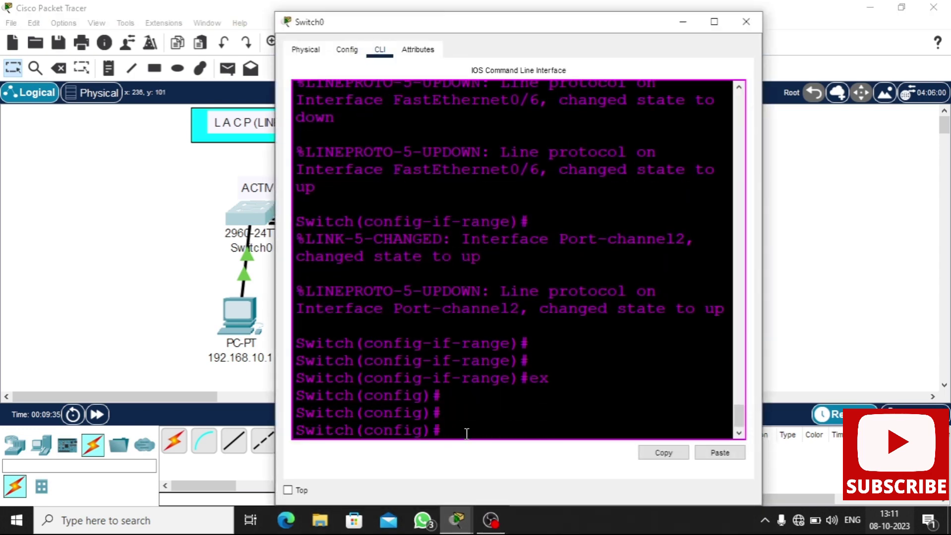
type("ex")
key("Return")
key("Return")
key("Return")
key("Return")
key("Return")
key("Return")
Run show etherchannel port-channel on Switch0.
type("show")
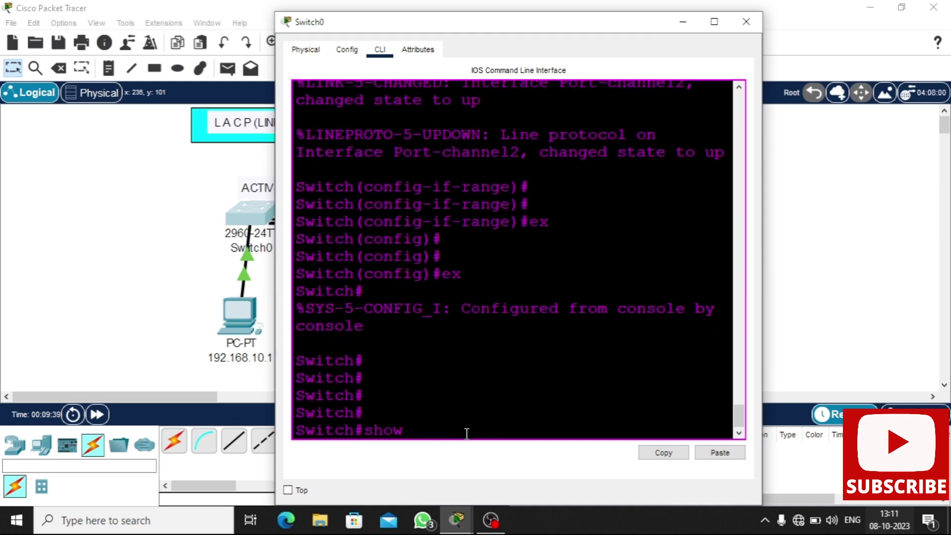
type(" etherc")
key("Tab")
type("p")
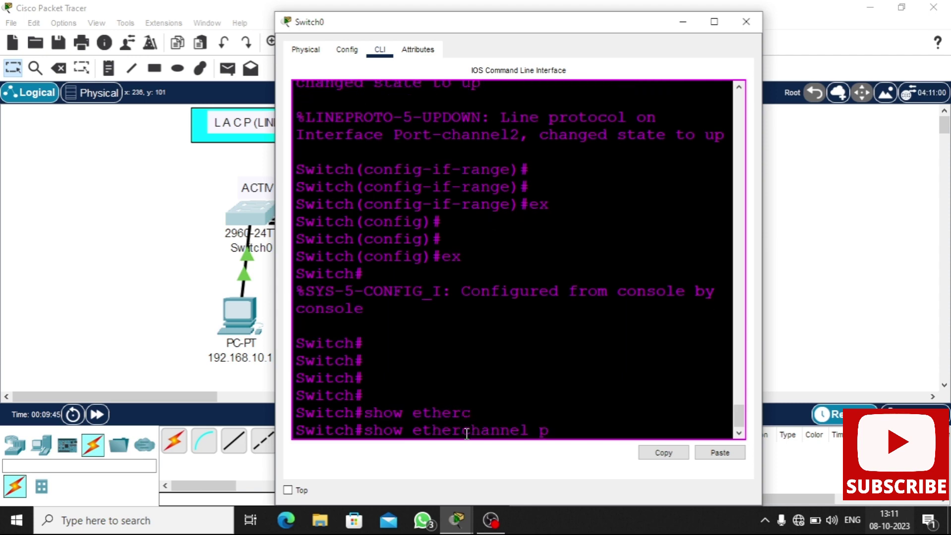
type("o")
key("Tab")
key("Return")
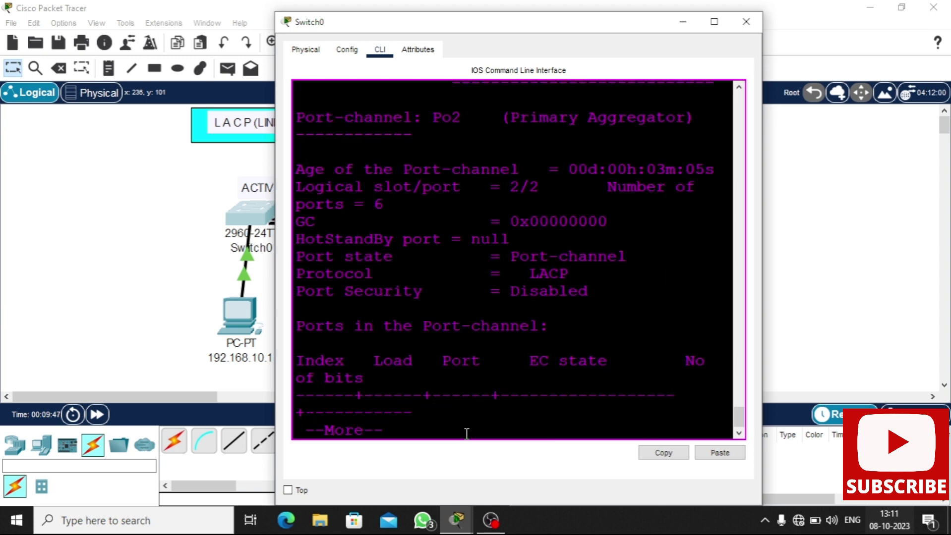
Maximize Switch0's window, page through the port-channel output to check protocol and port states, and close the window.
left_click(714, 21)
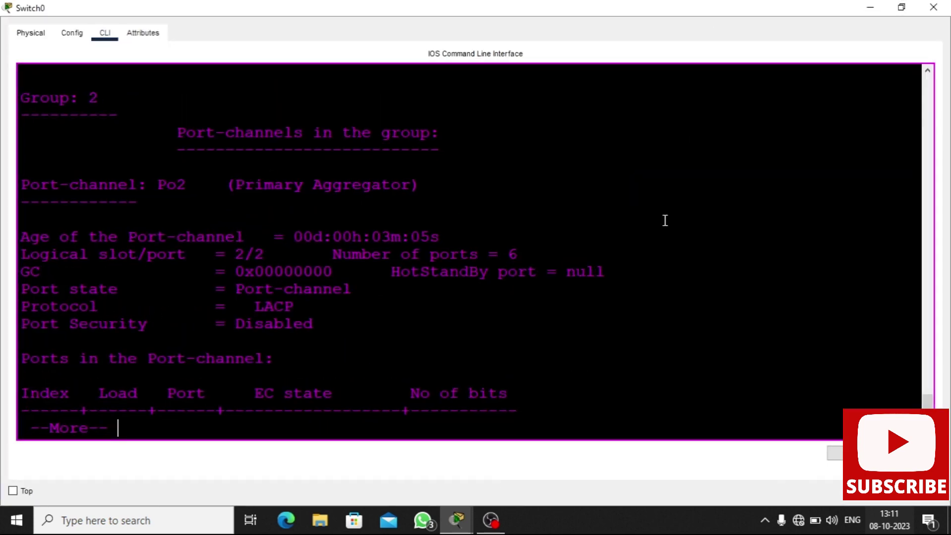
key("Return")
key("Return")
key("Return")
key("Return")
key("Return")
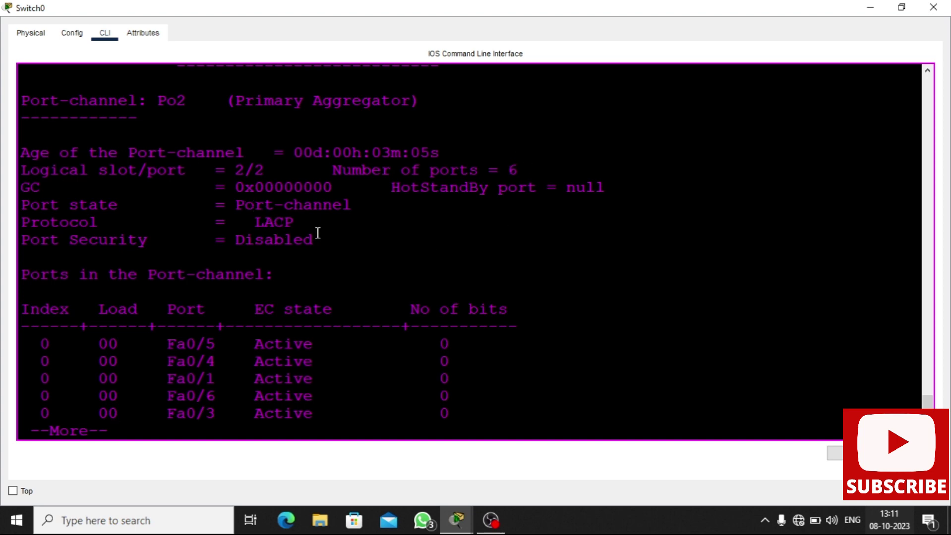
key("Return")
key("Return")
key("Return")
key("Return")
key("Return")
key("Return")
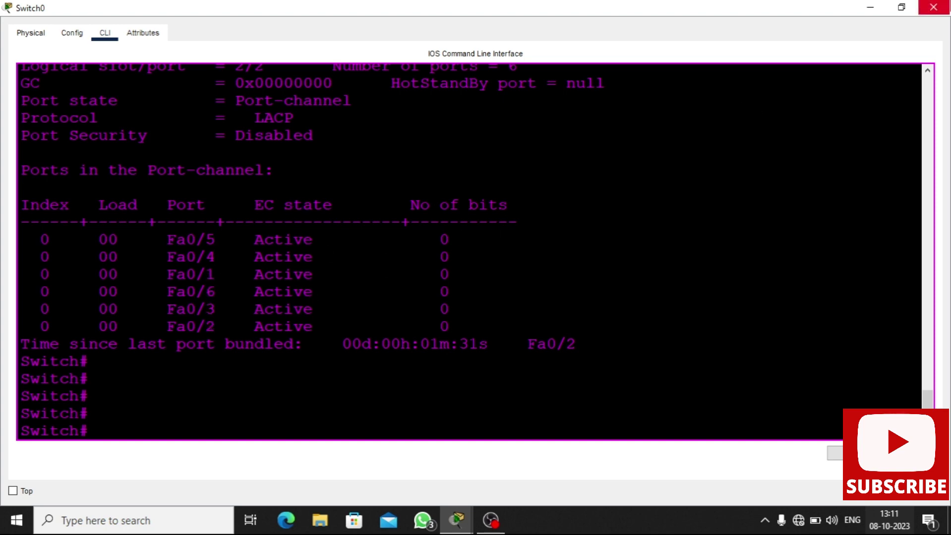
left_click(933, 7)
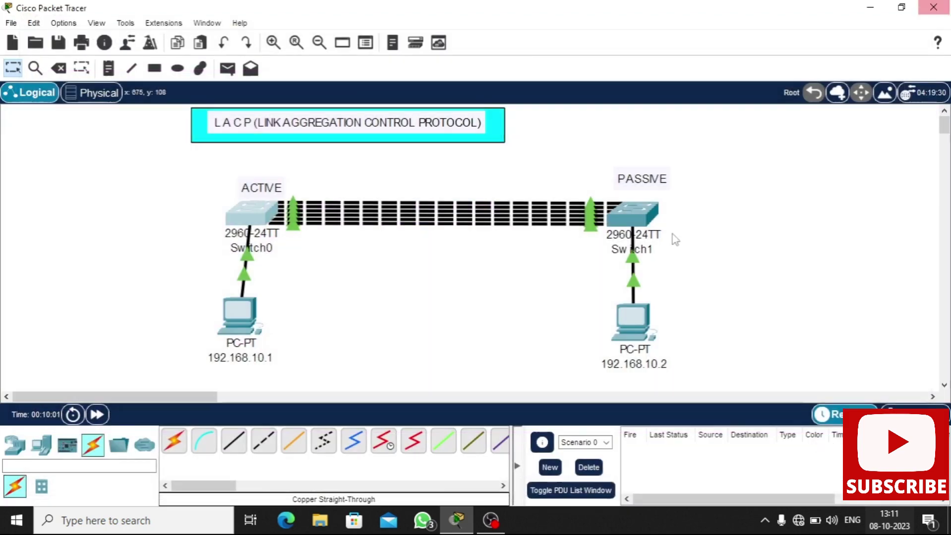
Open Switch1's command line in a maximized window and return from interface-range configuration to privileged EXEC mode with ex.
left_click(652, 256)
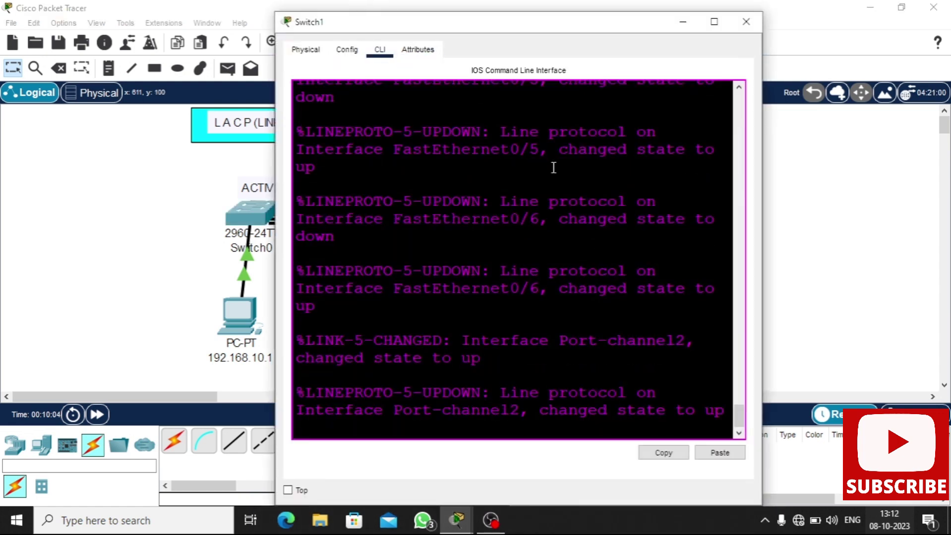
left_click(714, 22)
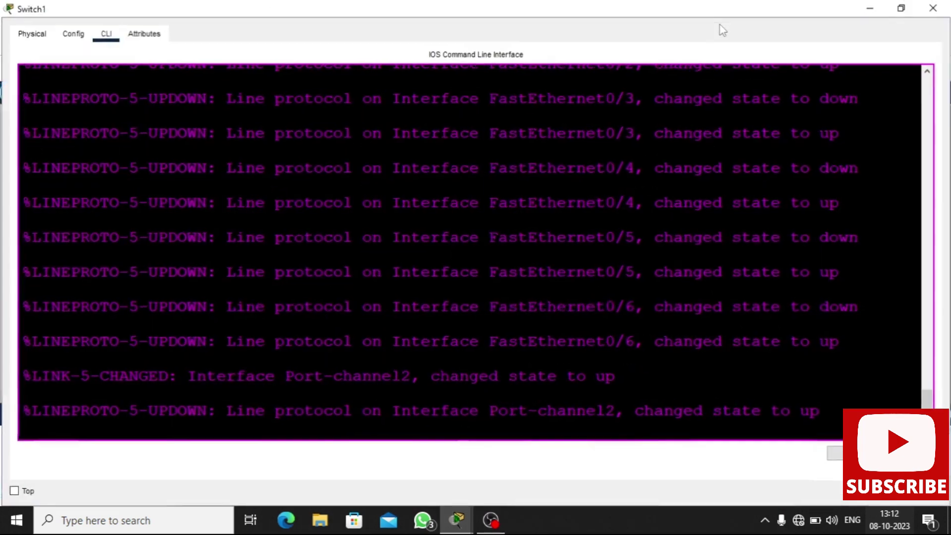
left_click(415, 432)
key("Return")
key("Return")
key("Return")
key("Return")
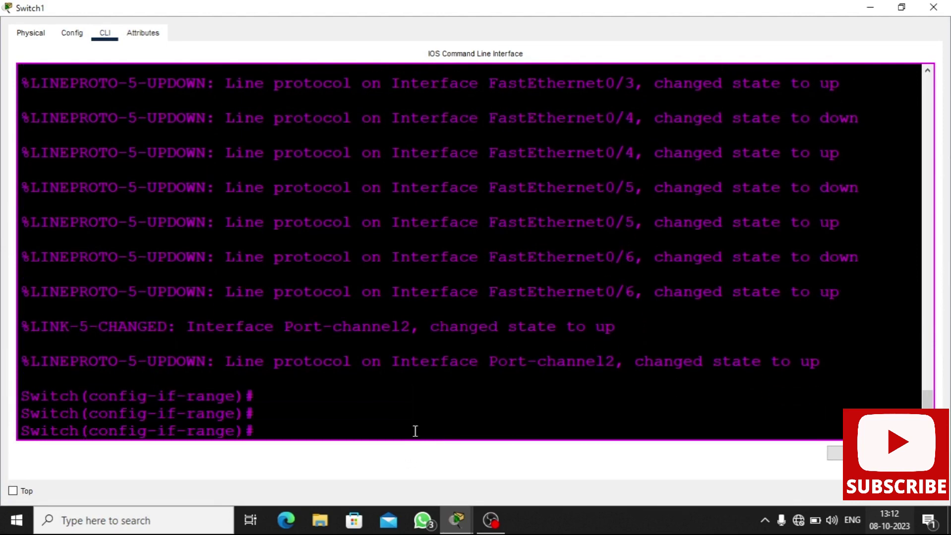
type("ex")
key("Return")
key("Return")
key("Return")
type("ex")
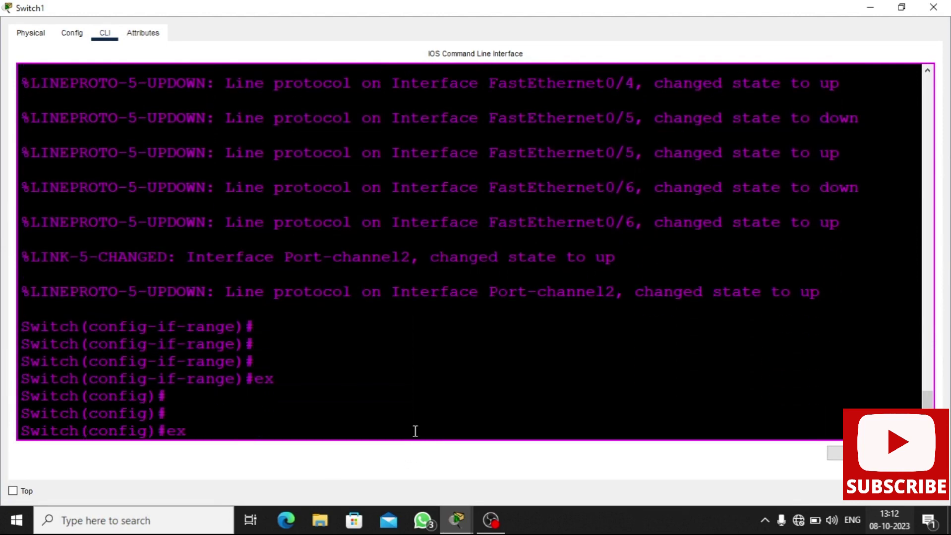
key("Return")
key("Return")
key("Return")
key("Return")
Run show etherchannel port-channel on Switch1 and page through to the end of its port list.
type("sho")
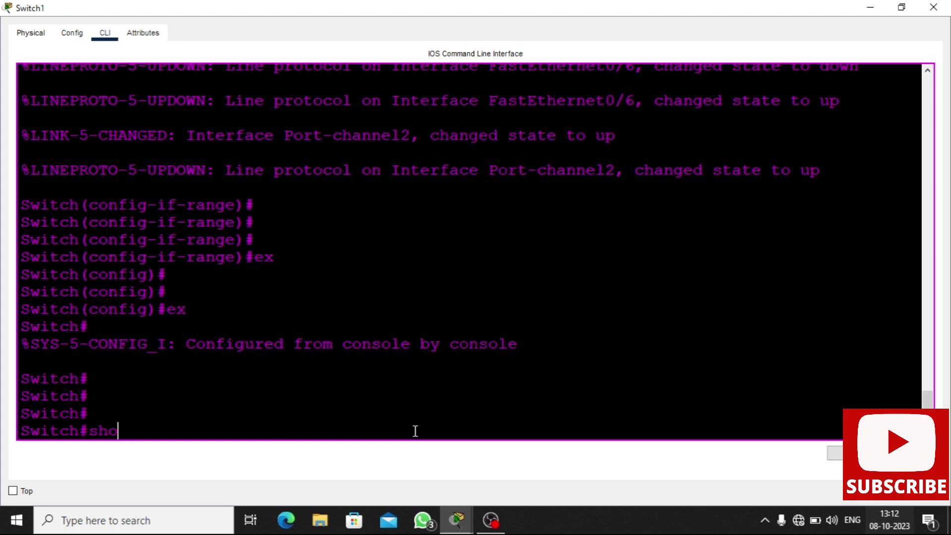
type("w et")
key("Tab")
type("po")
key("Tab")
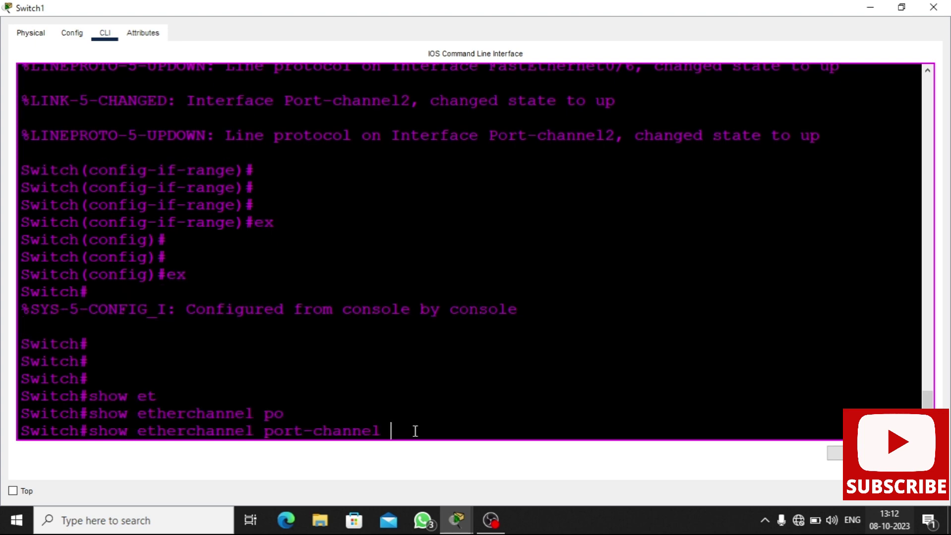
key("Return")
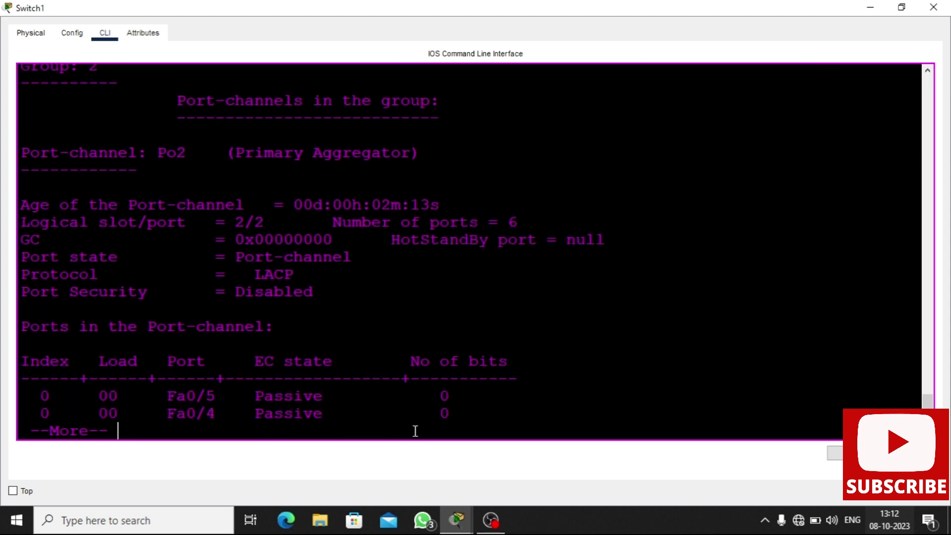
key("space")
key("Return")
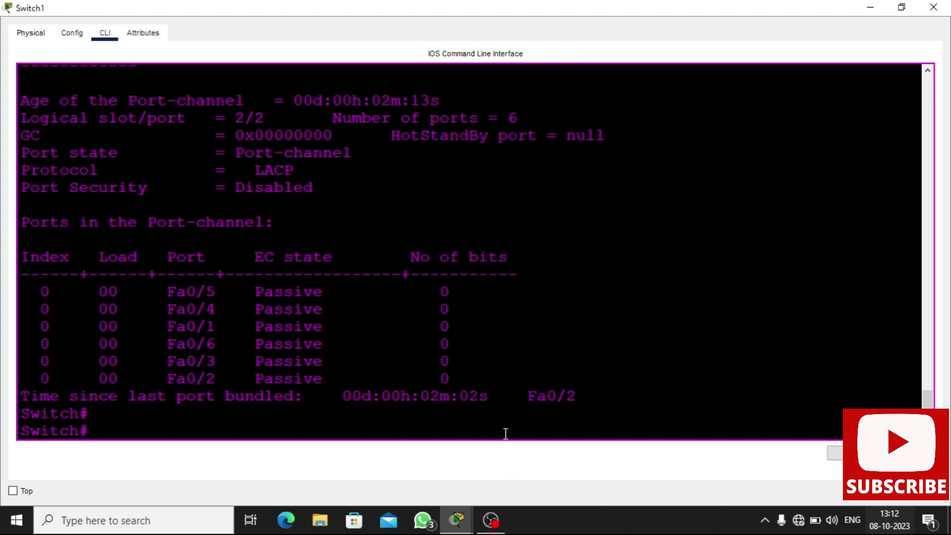
Run show ip interface brief on Switch1, examine the status of Port-channel2 and its ports, and close the window.
type("w ip in")
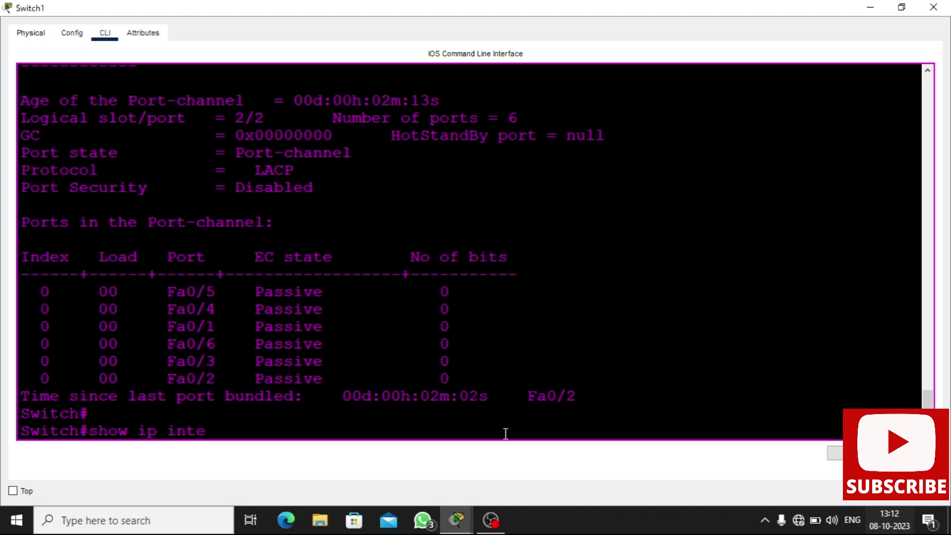
type("te")
key("Tab")
type("br")
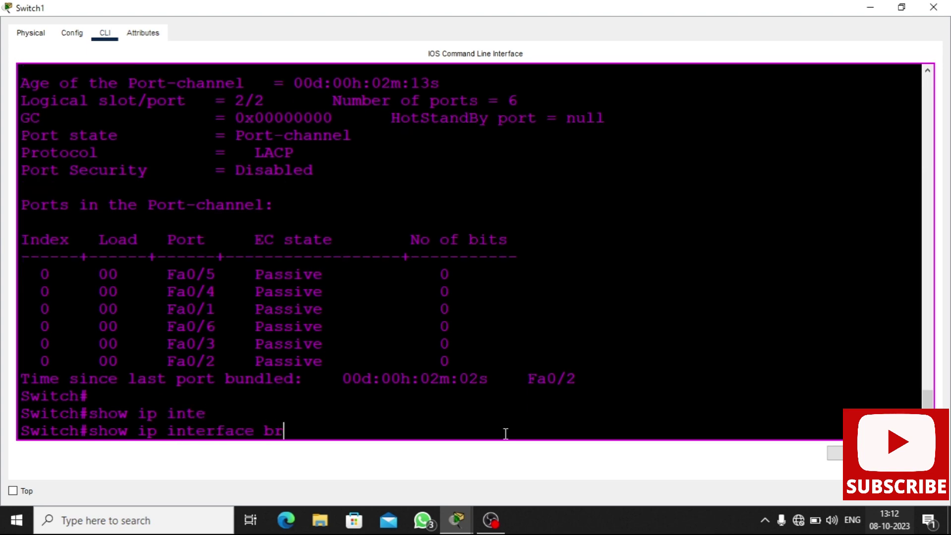
key("Tab")
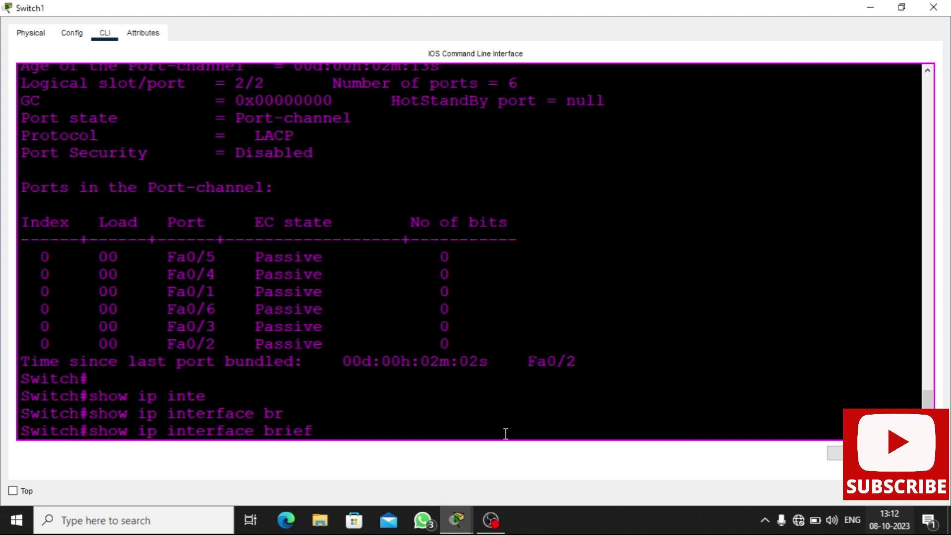
key("Return")
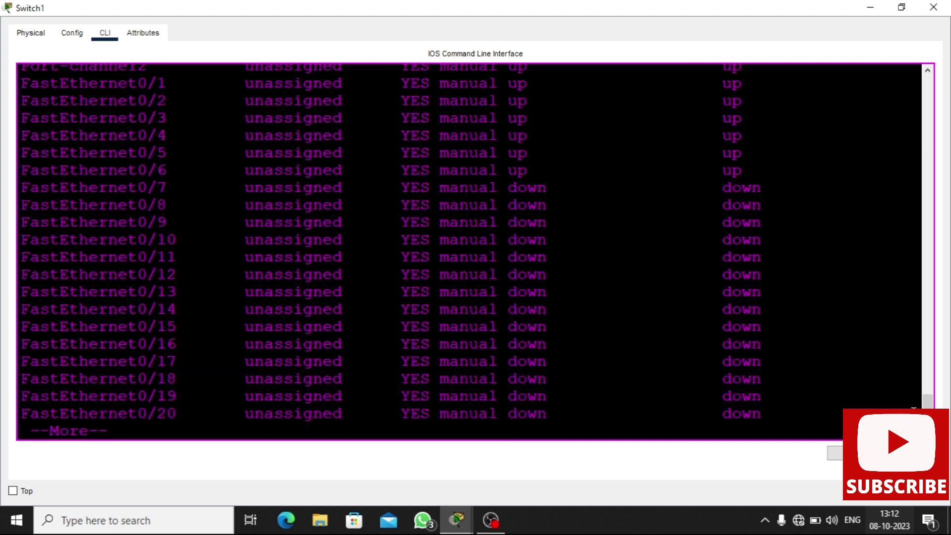
mouse_move(925, 402)
left_mouse_down()
mouse_move(926, 385)
mouse_move(926, 395)
left_mouse_up()
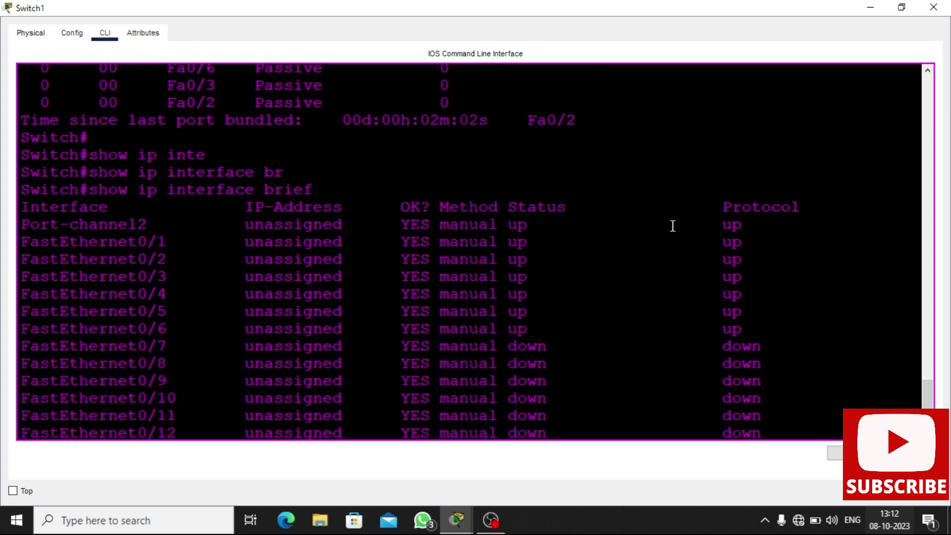
left_click(901, 6)
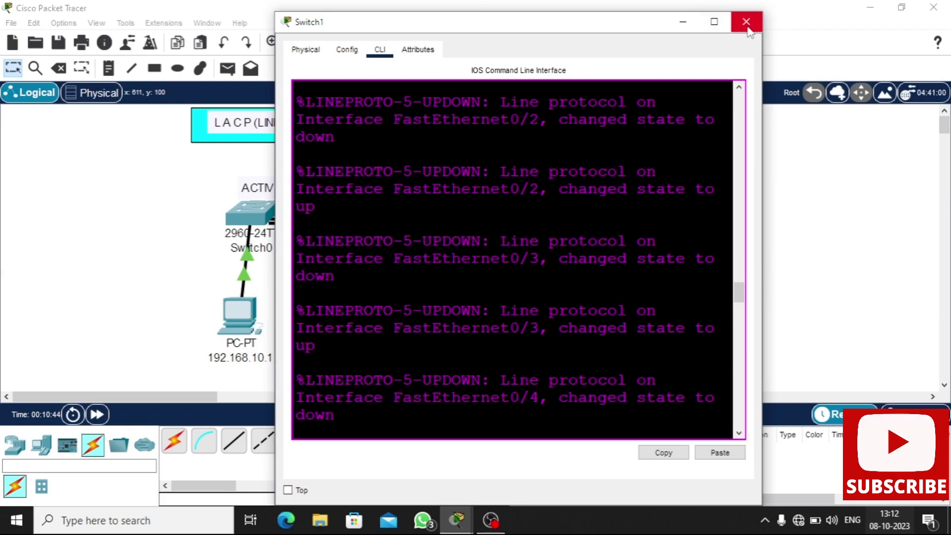
left_click(746, 22)
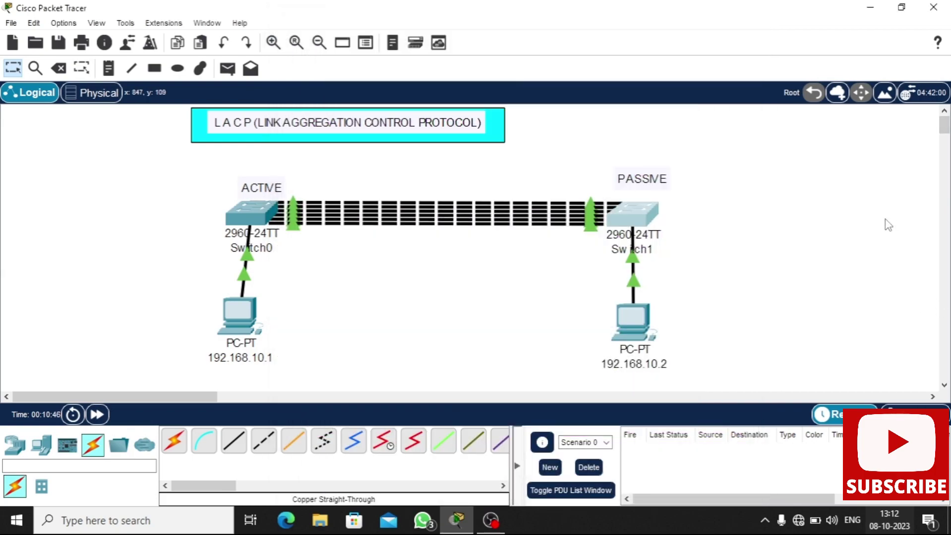